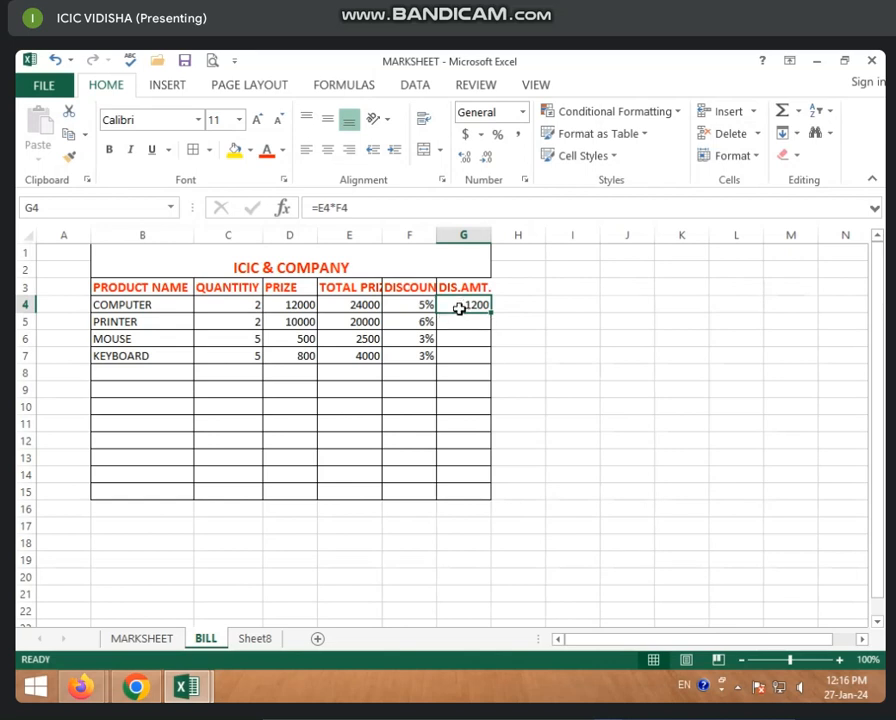
# Step: Calculate the discount amount in G4 with =E4*F4 and fill the formula down to G7
pyautogui.write('=')
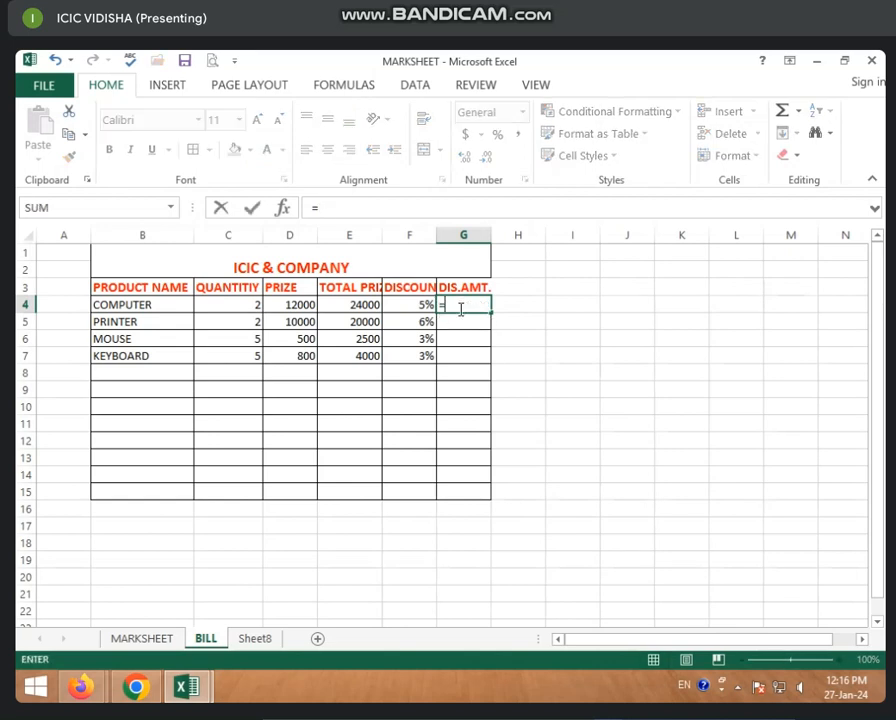
pyautogui.click(359, 306)
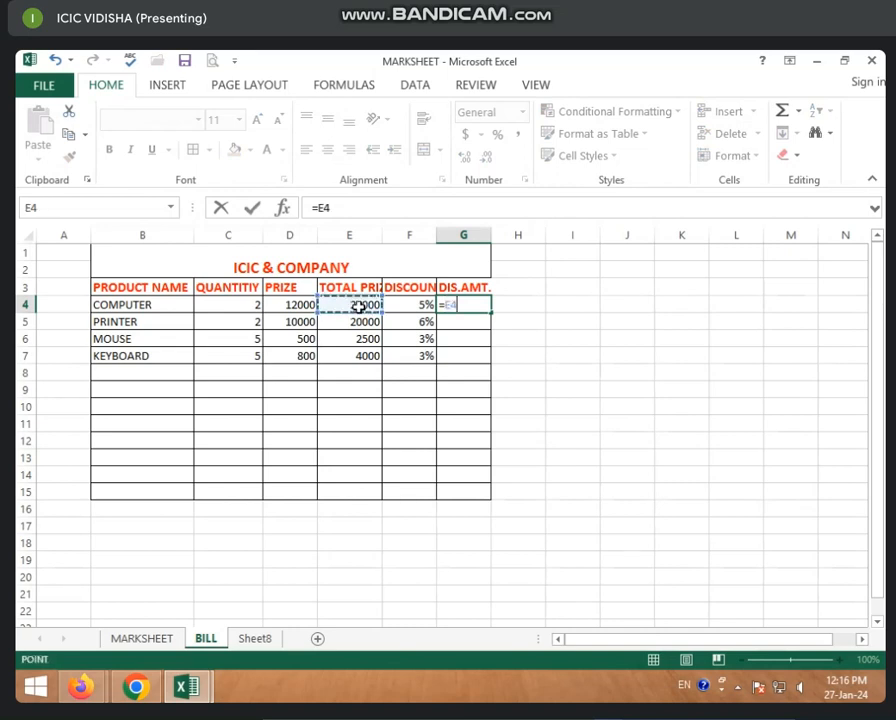
pyautogui.write('*')
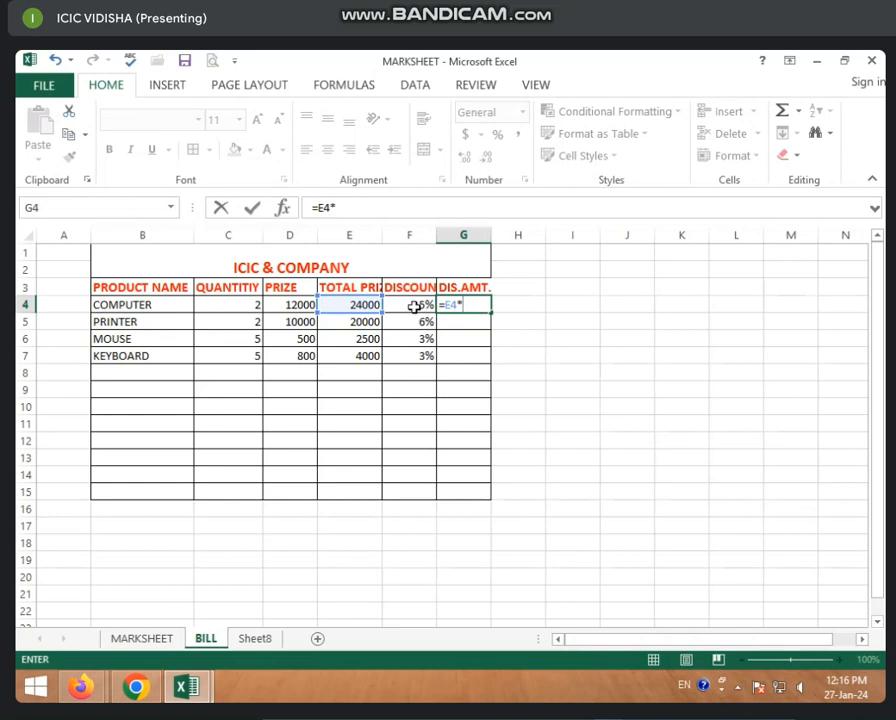
pyautogui.click(414, 307)
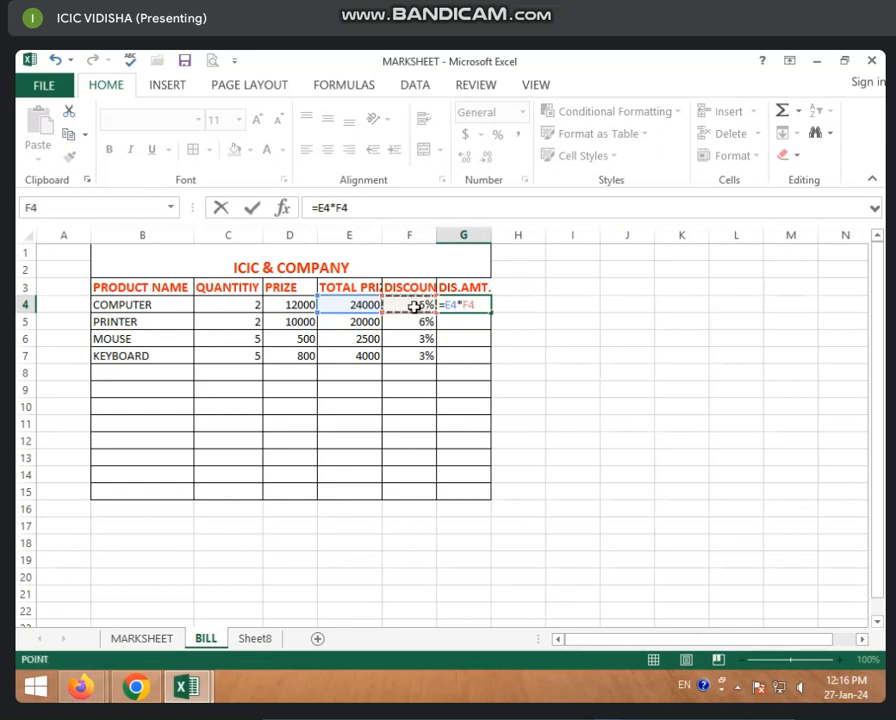
pyautogui.press('Return')
pyautogui.click(480, 304)
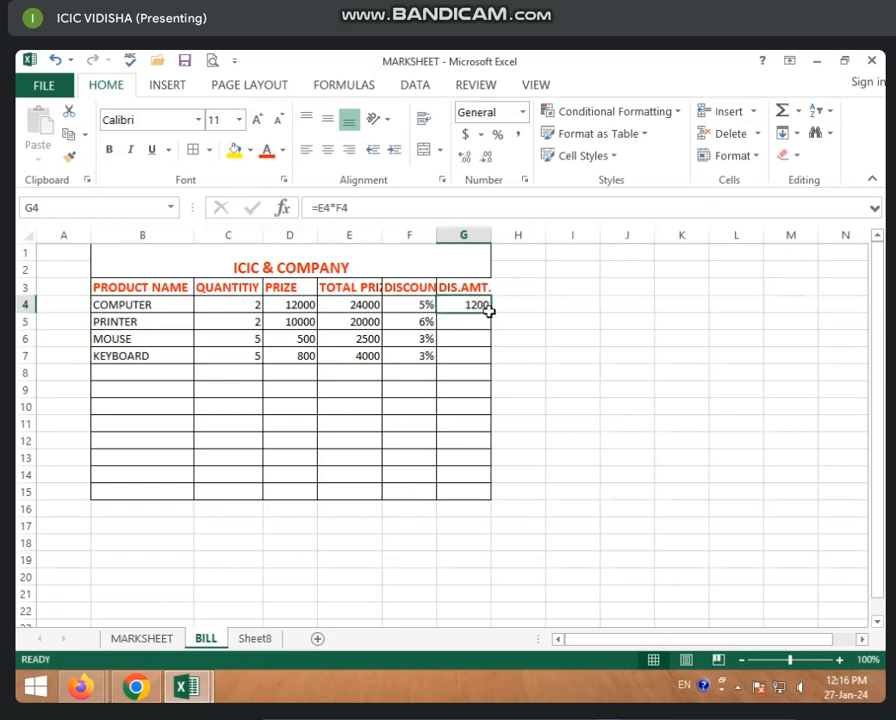
pyautogui.moveTo(492, 312); pyautogui.dragTo(491, 362)
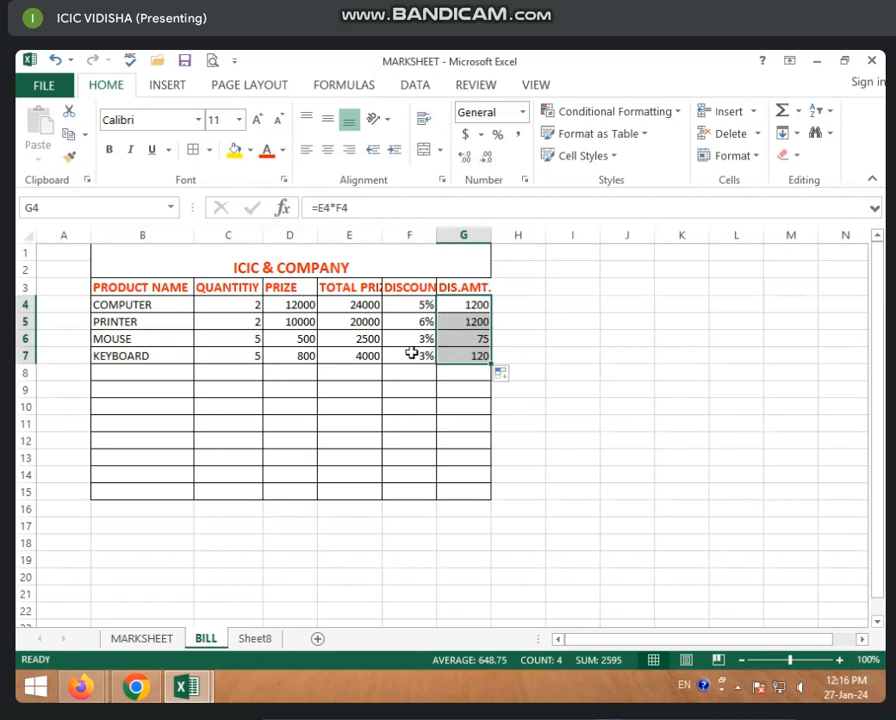
# Step: Insert a blank column before the DIS.AMT. column
pyautogui.click(360, 304)
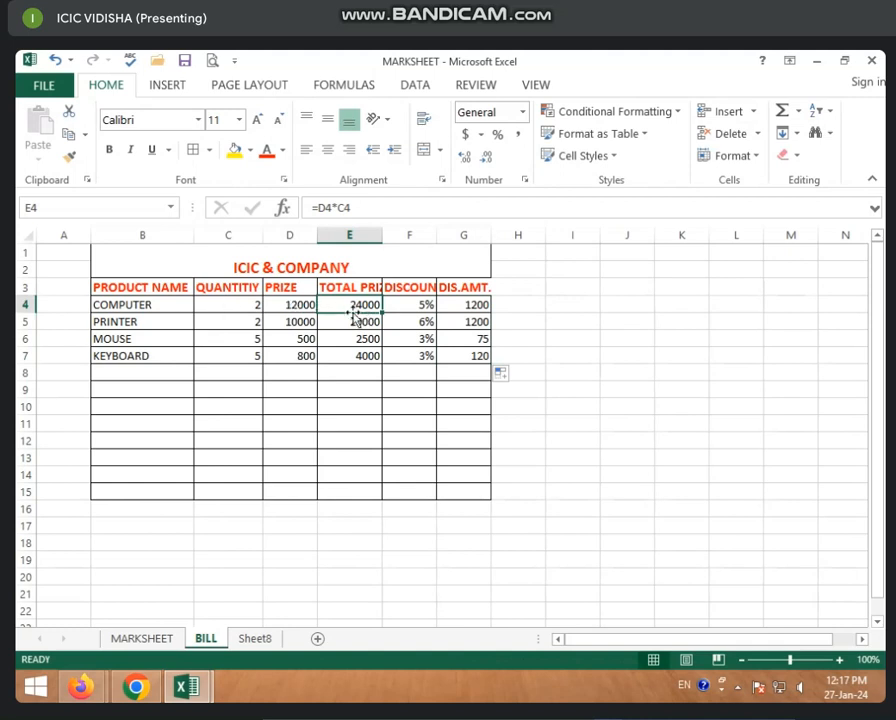
pyautogui.click(462, 305)
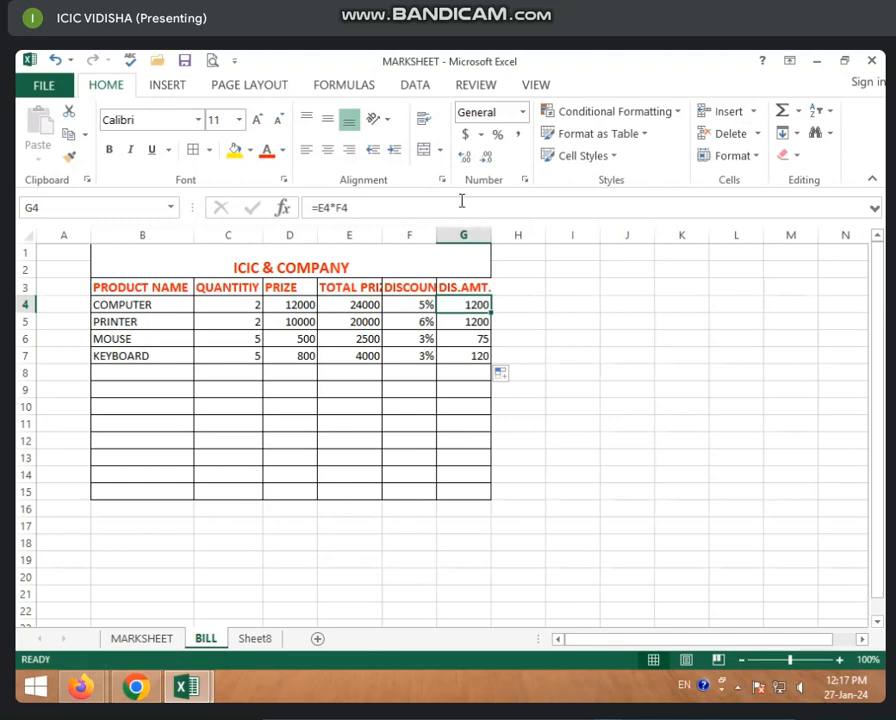
pyautogui.rightClick(480, 237)
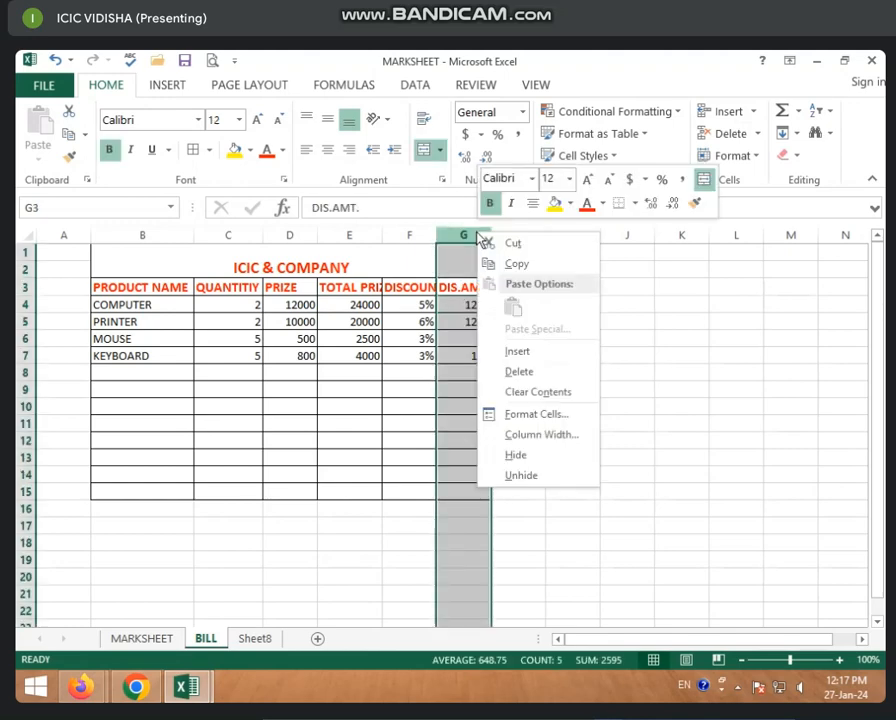
pyautogui.press('Escape')
pyautogui.rightClick(466, 237)
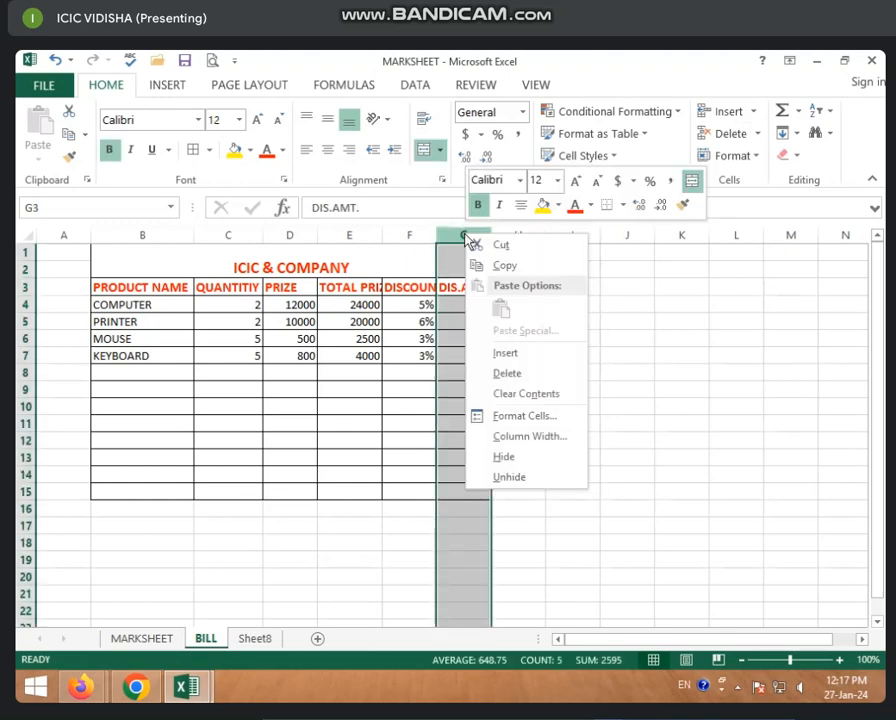
pyautogui.click(520, 355)
pyautogui.click(574, 356)
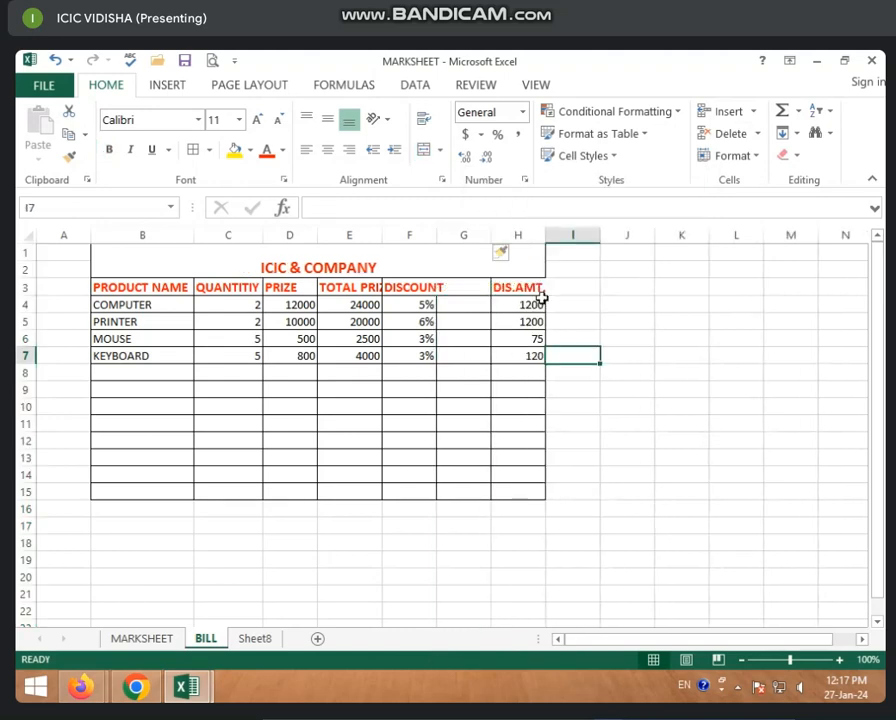
# Step: Copy the DIS.AMT. cells H3:H7, clear their contents, and undo the clearing
pyautogui.moveTo(518, 290); pyautogui.dragTo(525, 361)
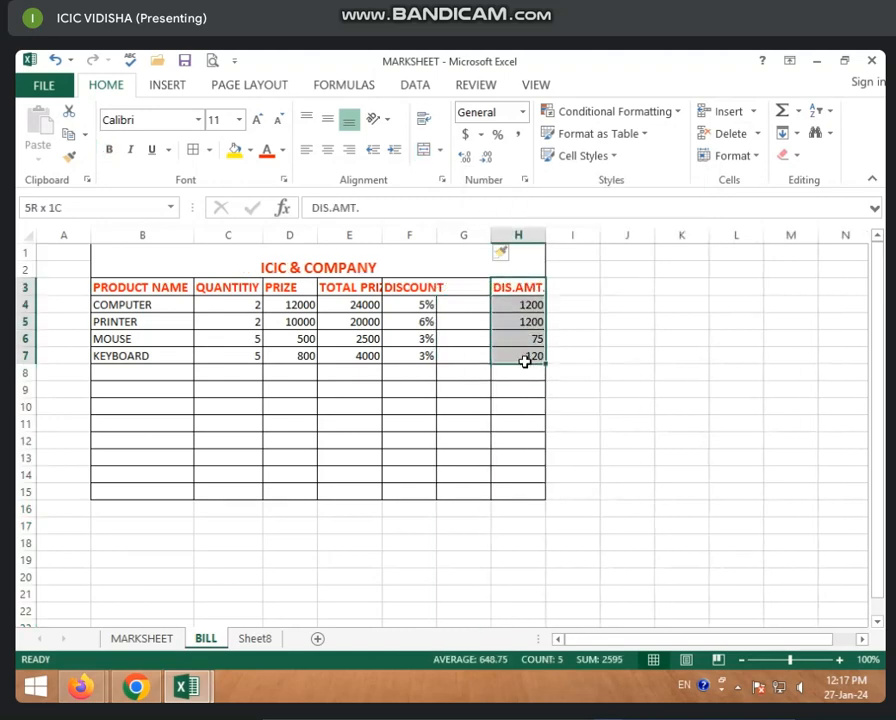
pyautogui.hotkey('ctrl', 'x')
pyautogui.press('Delete')
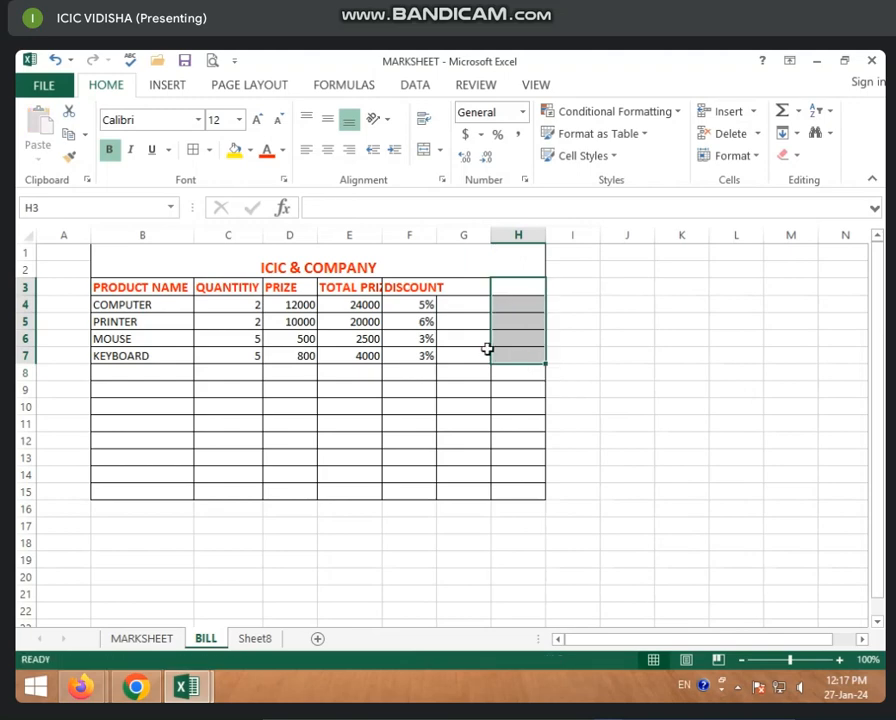
pyautogui.click(456, 283)
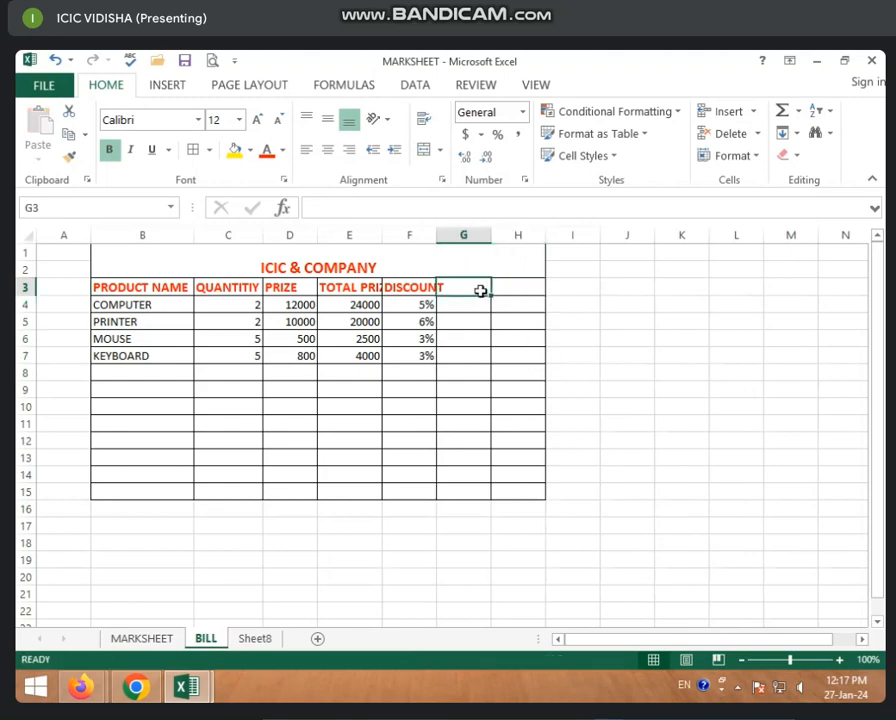
pyautogui.hotkey('ctrl', 'z')
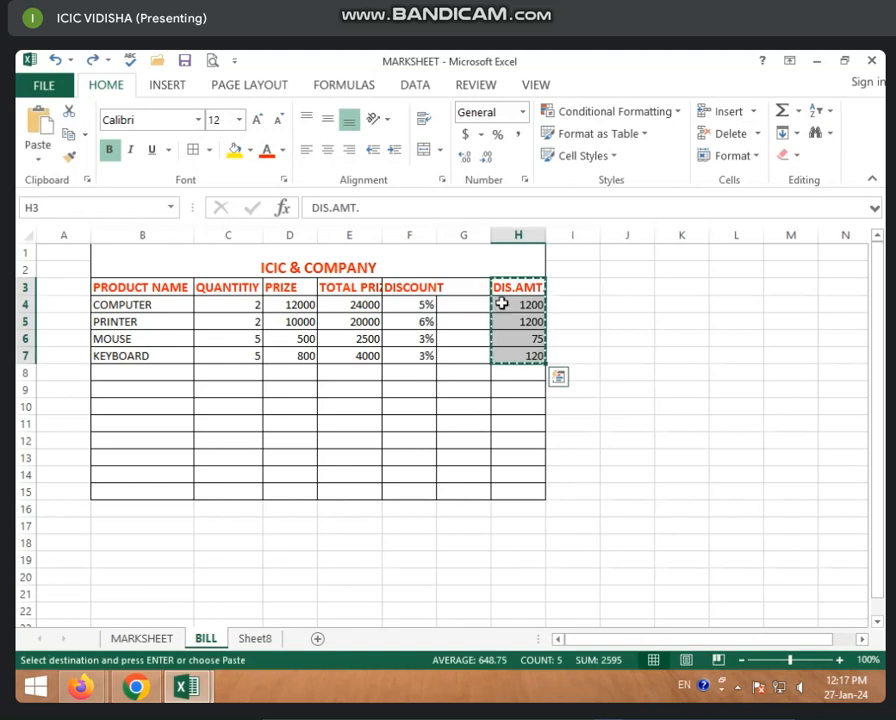
# Step: Widen column F to fit its heading and move the DIS.AMT. block to G3:G7, clearing H3:H7
pyautogui.click(463, 294)
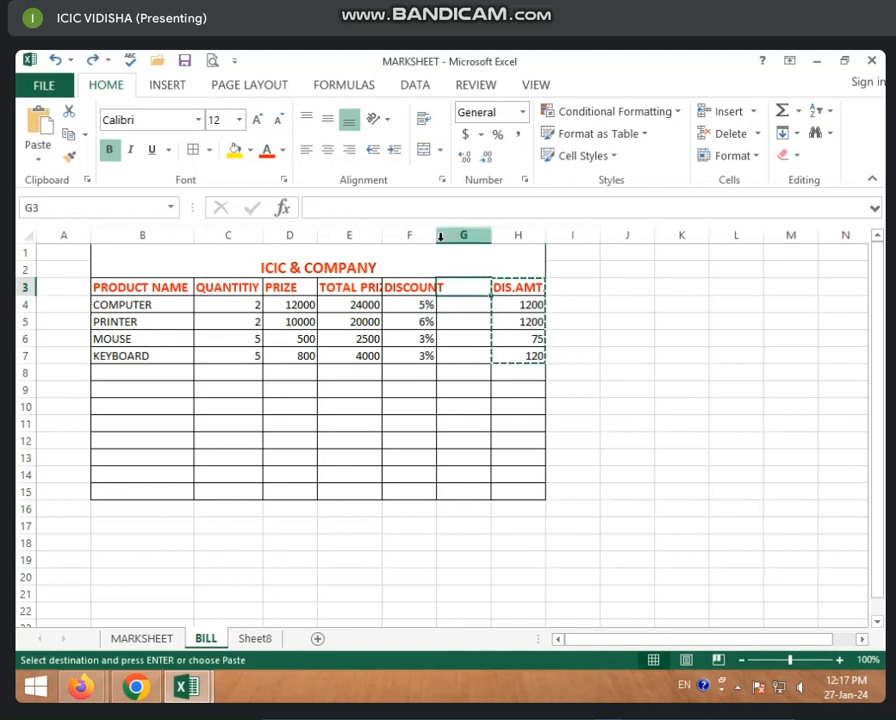
pyautogui.moveTo(436, 234); pyautogui.dragTo(447, 234)
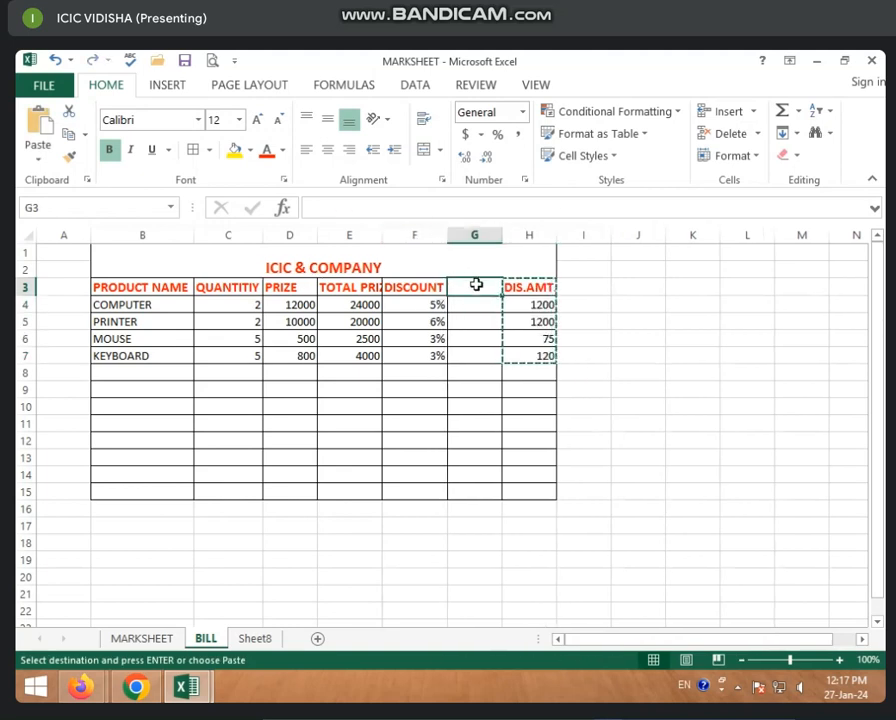
pyautogui.hotkey('ctrl', 'v')
pyautogui.moveTo(520, 287); pyautogui.dragTo(533, 366)
pyautogui.press('Delete')
# Step: Try adding the heading NET AMT in H3 beside the pasted discount amounts
pyautogui.click(521, 291)
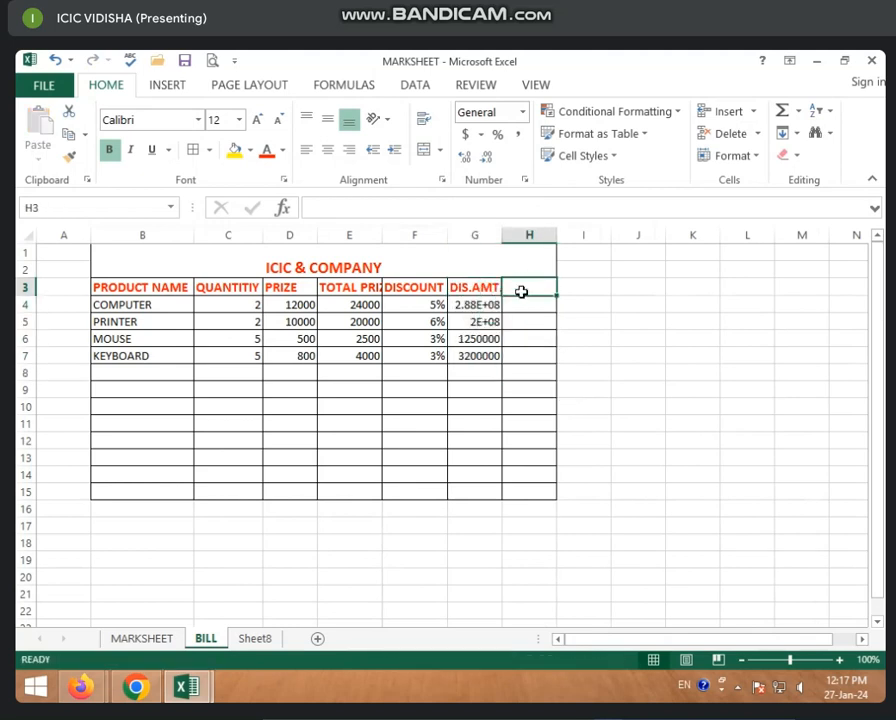
pyautogui.write('N')
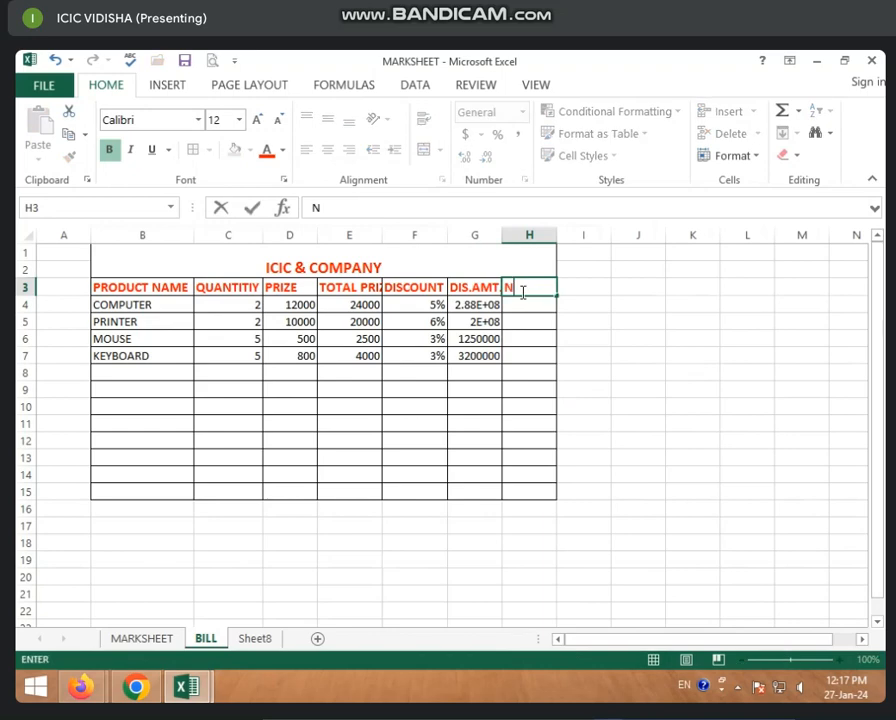
pyautogui.write('ET AMT')
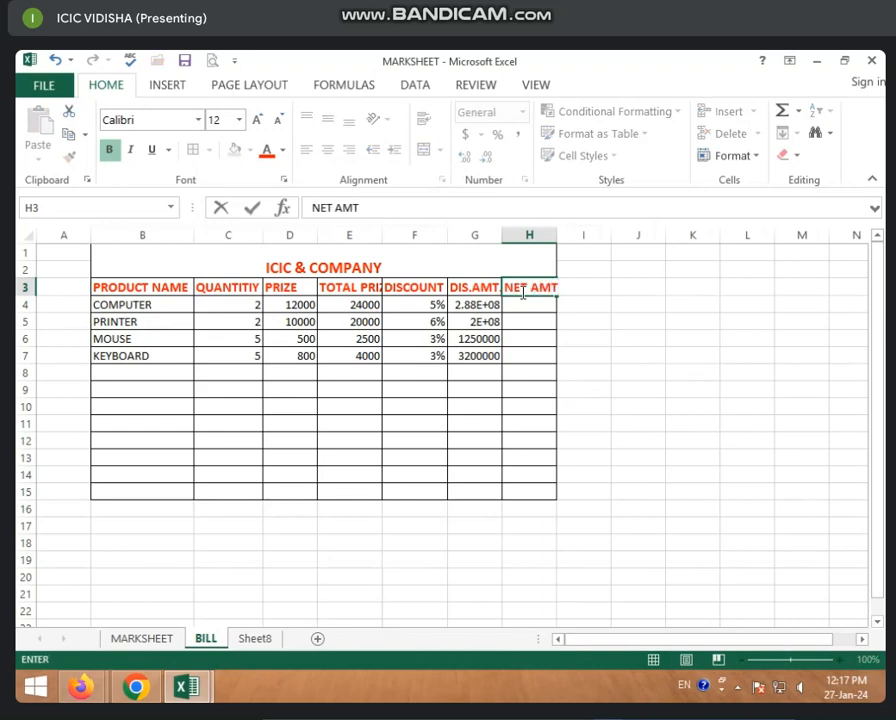
pyautogui.click(572, 332)
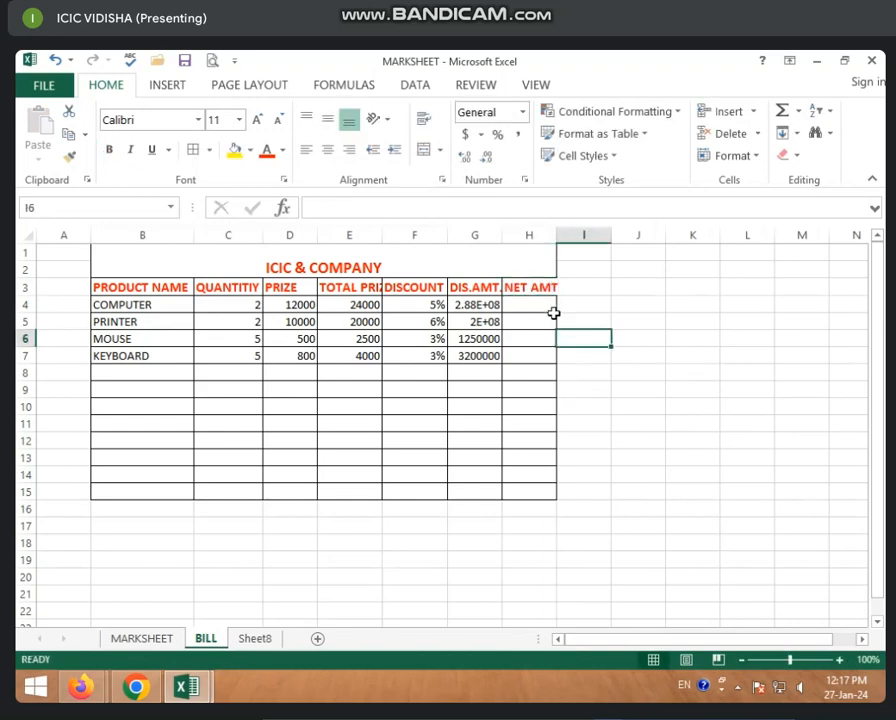
# Step: Check the pasted formulas in column G, auto-fit that column and try the percent style on it
pyautogui.click(537, 307)
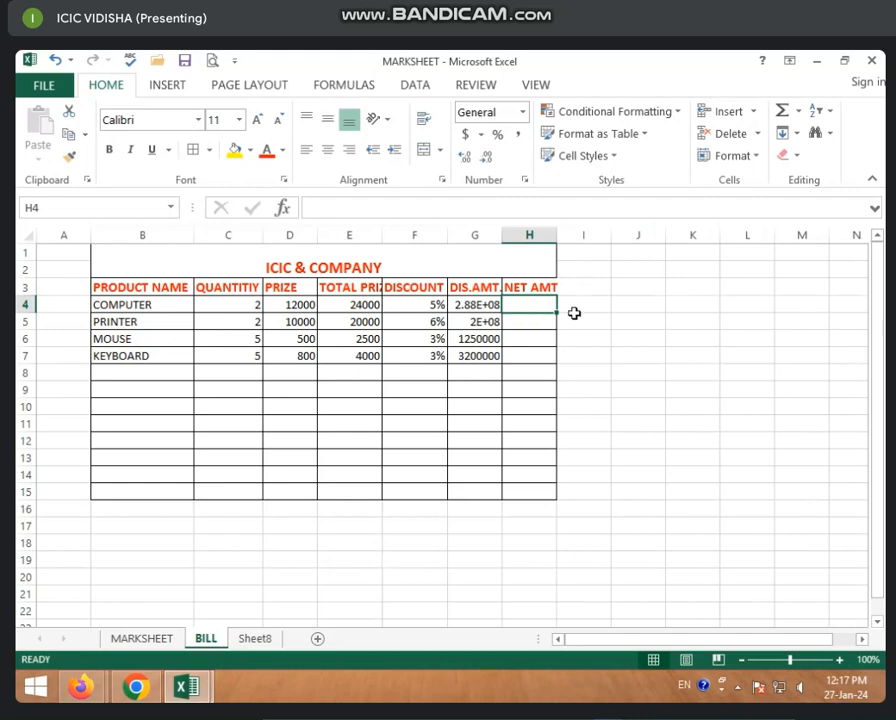
pyautogui.click(476, 315)
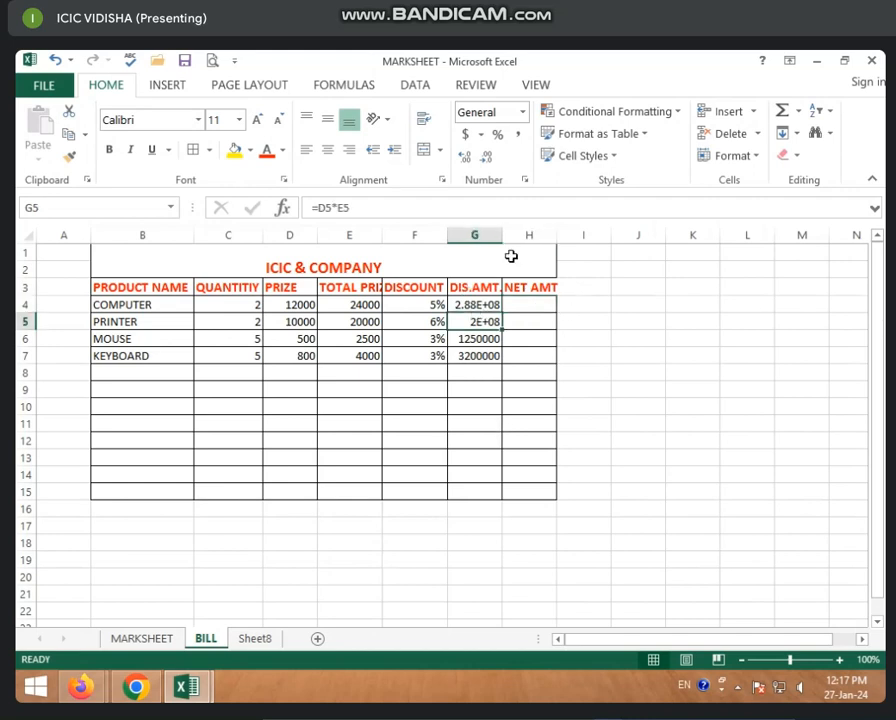
pyautogui.click(480, 304)
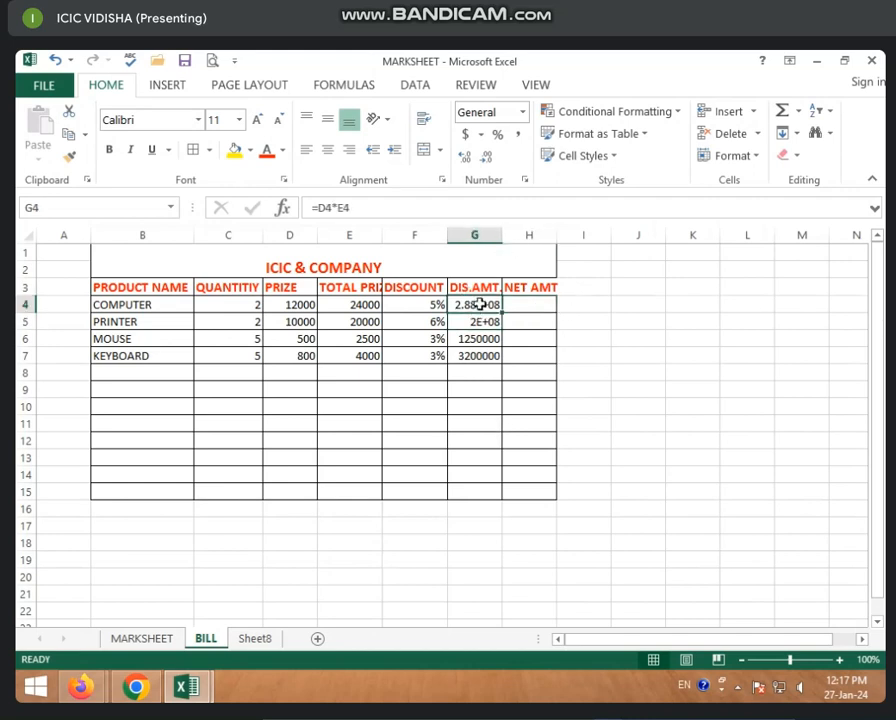
pyautogui.doubleClick(502, 235)
pyautogui.click(490, 234)
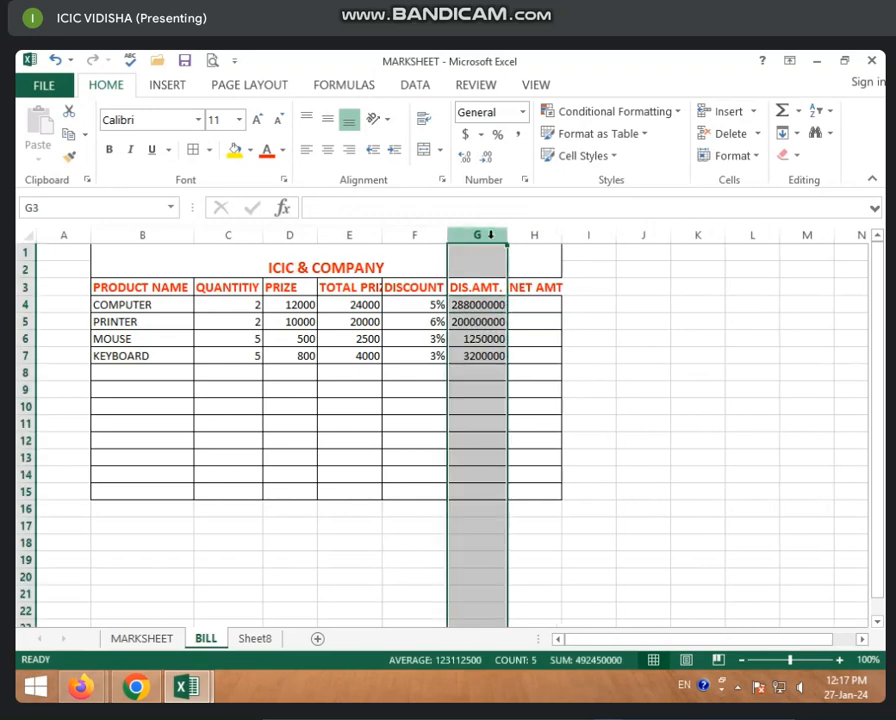
pyautogui.click(497, 134)
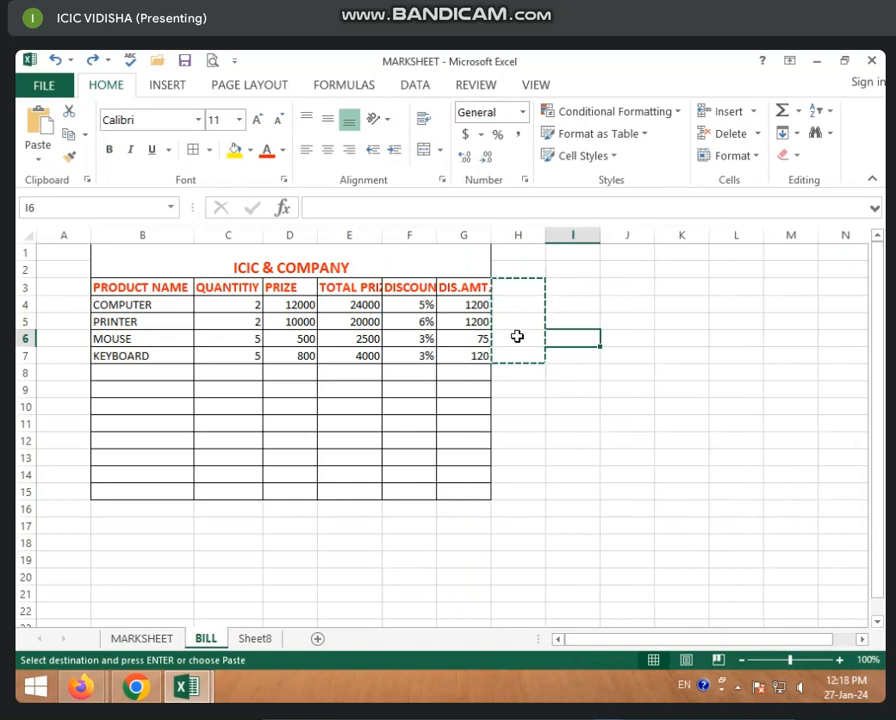
# Step: Apply all borders to the cells H1:H15 to extend the bill table by one column
pyautogui.click(516, 287)
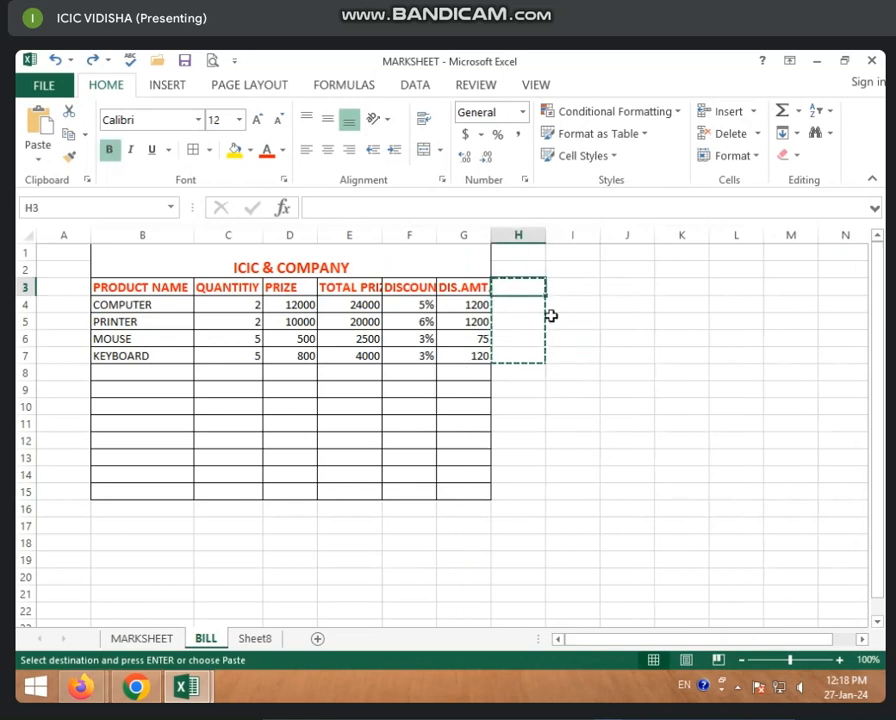
pyautogui.click(512, 254)
pyautogui.moveTo(512, 254); pyautogui.dragTo(544, 492)
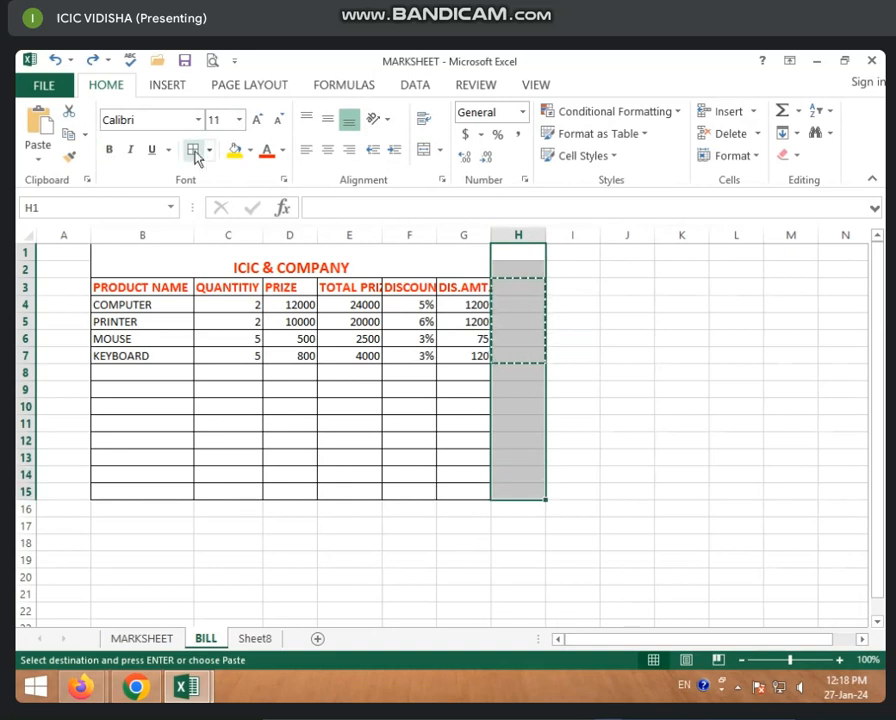
pyautogui.click(195, 150)
# Step: Enter the heading NET AMT in H3
pyautogui.click(512, 285)
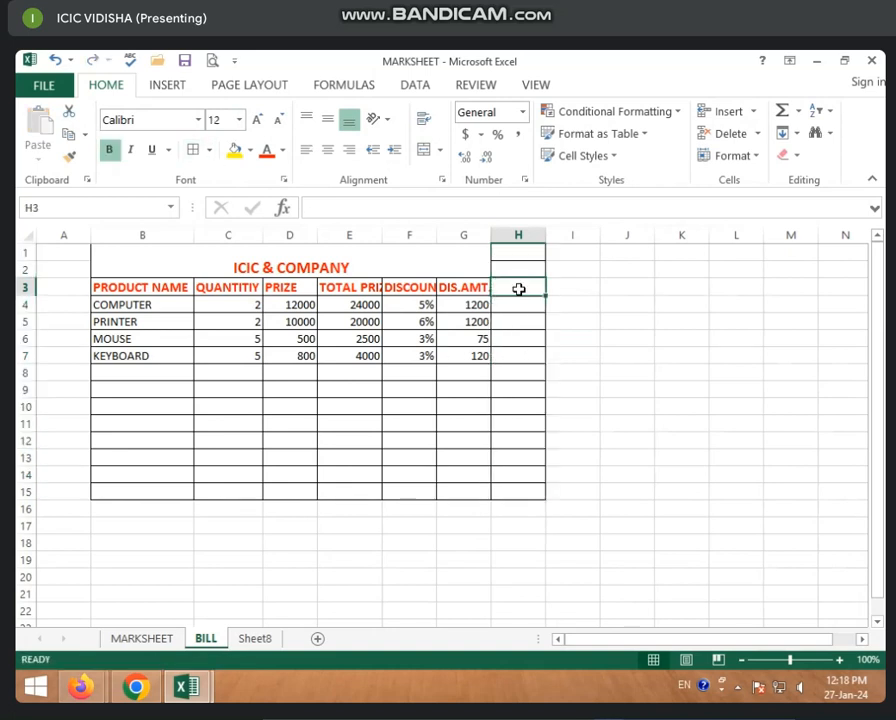
pyautogui.write('N')
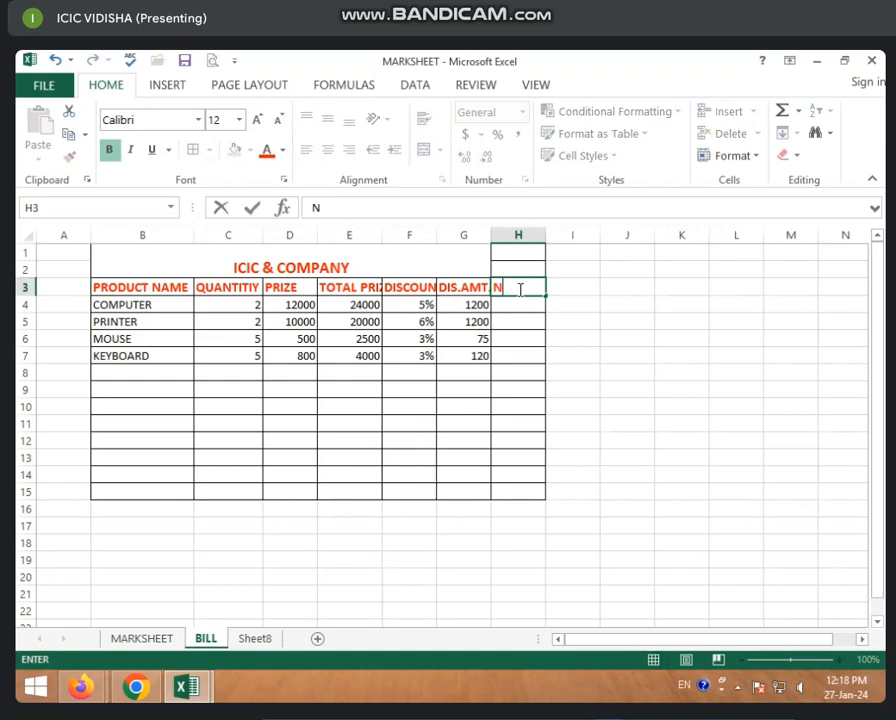
pyautogui.write('ET AMT')
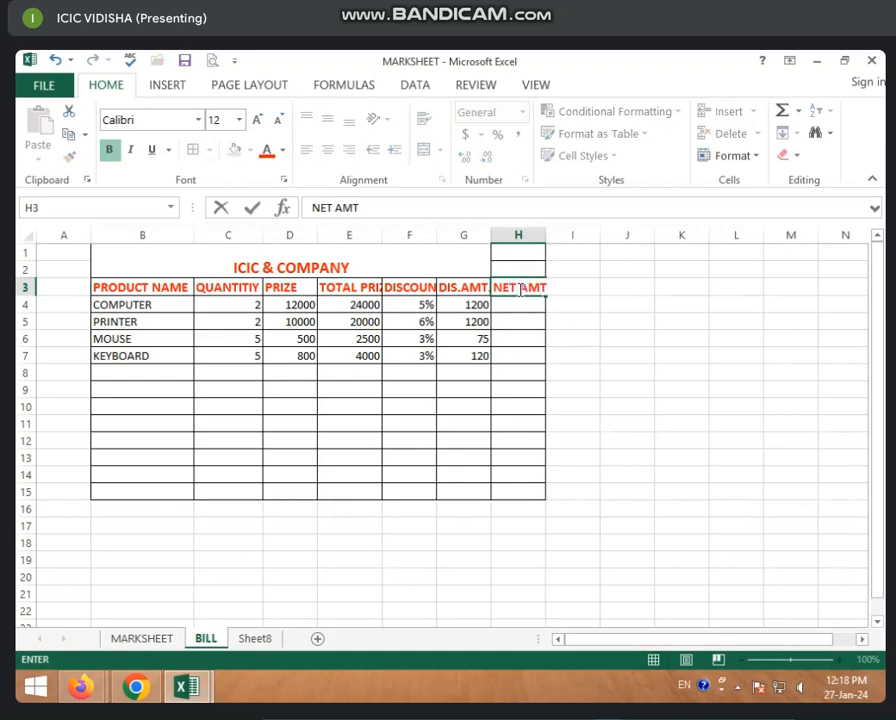
pyautogui.press('Return')
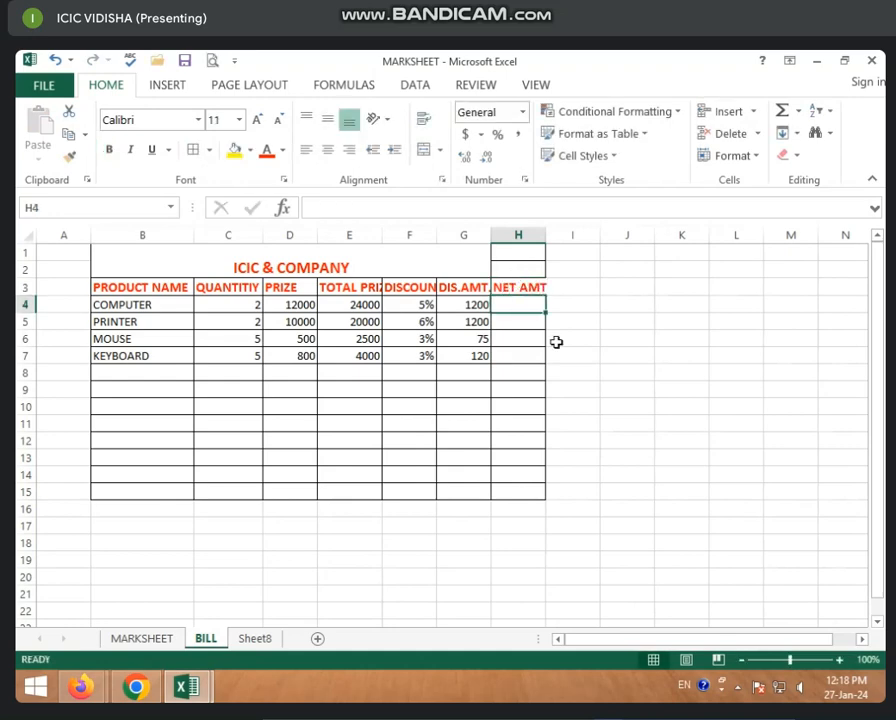
# Step: Enter the formula =E4-G4 in H4 to calculate the net amount for COMPUTER
pyautogui.write('=')
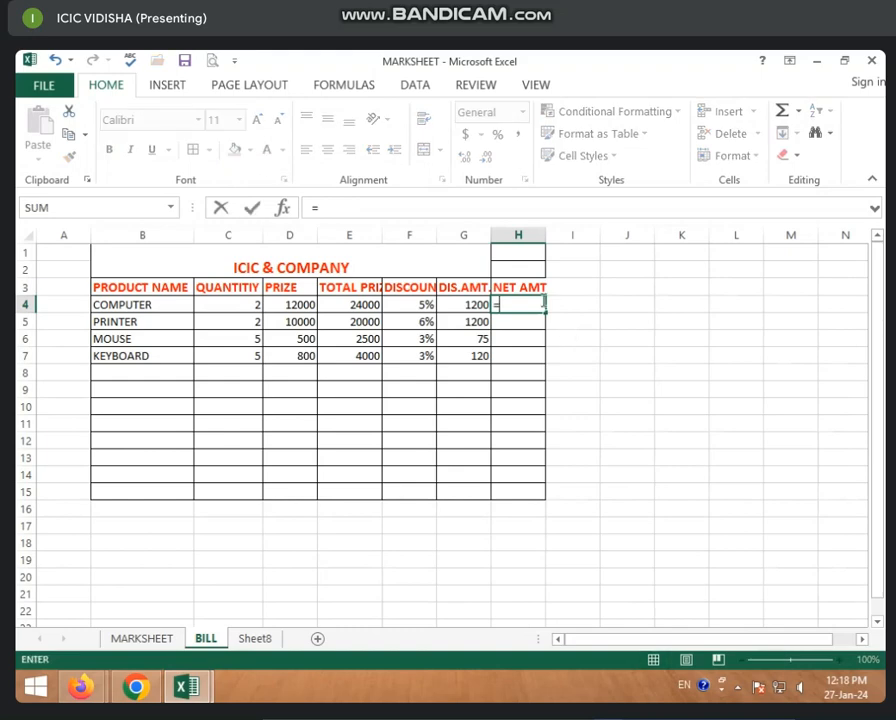
pyautogui.click(345, 309)
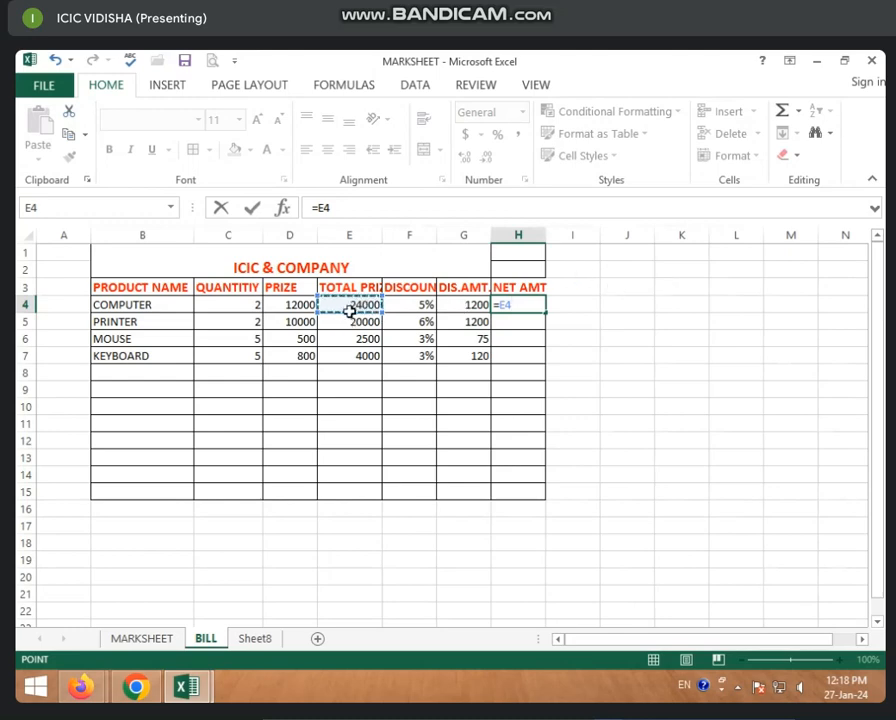
pyautogui.write('-')
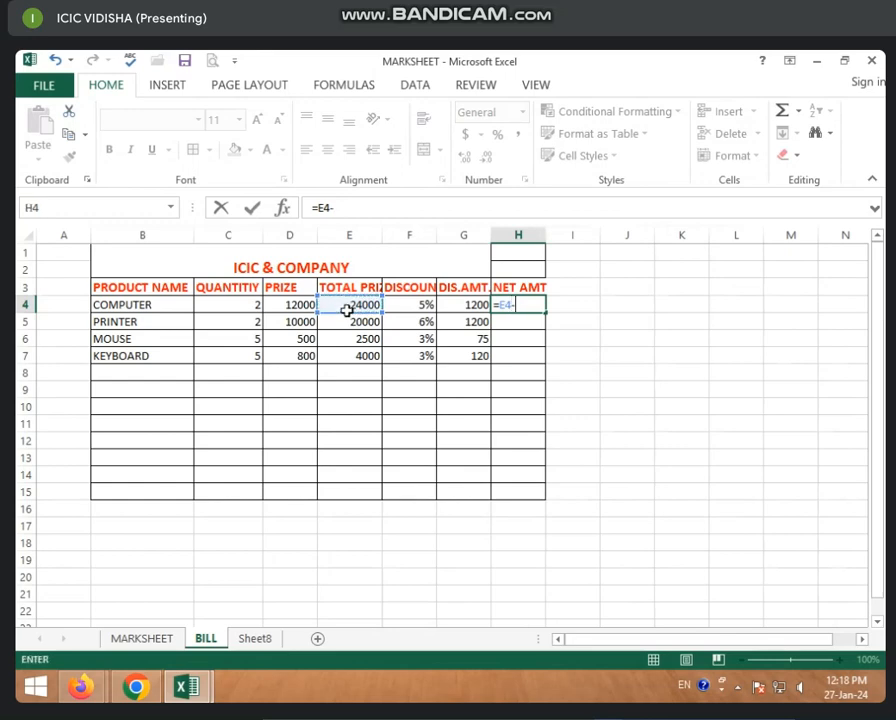
pyautogui.click(457, 306)
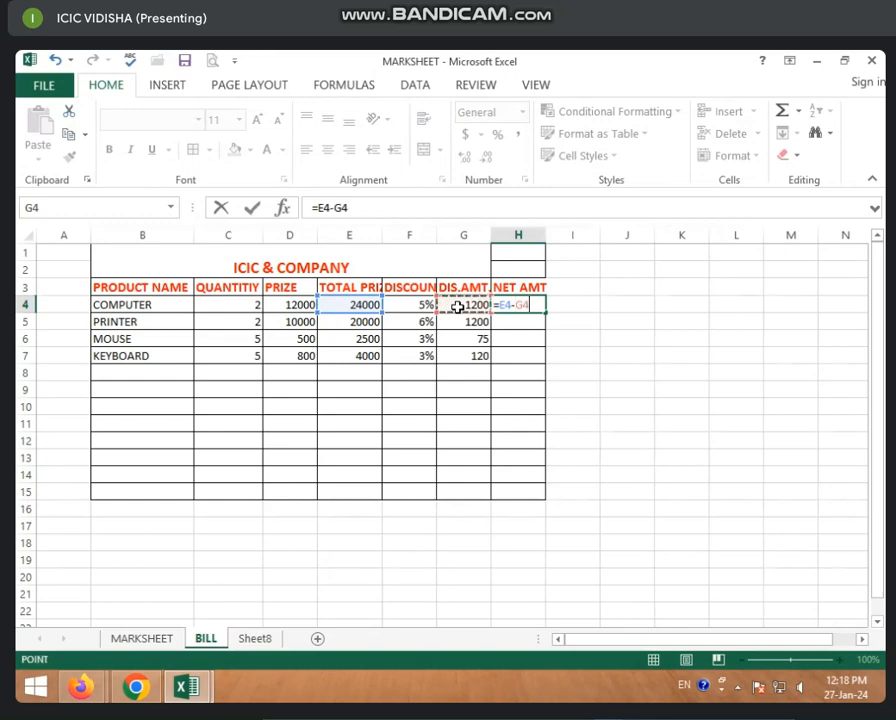
pyautogui.press('Return')
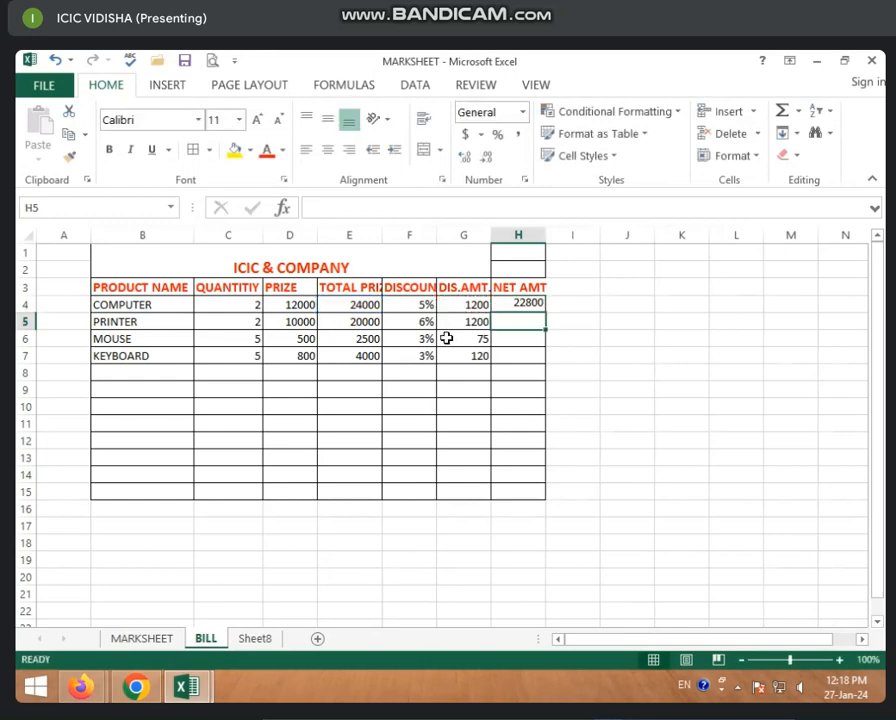
# Step: Fill the net amount formula from H4 down to H7 and check the copied formula in H5
pyautogui.click(532, 305)
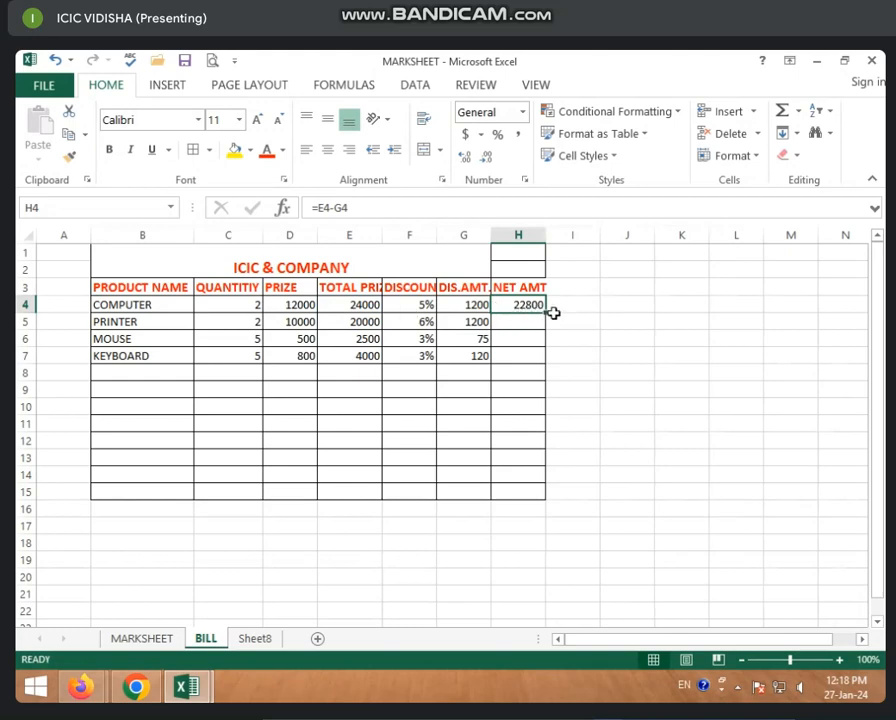
pyautogui.moveTo(547, 313); pyautogui.dragTo(546, 356)
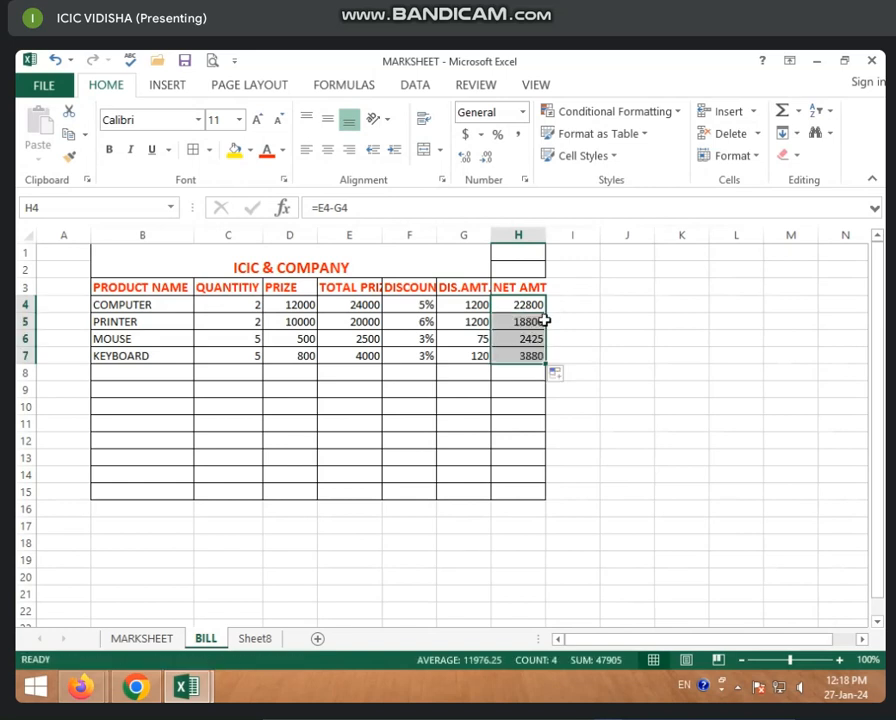
pyautogui.click(512, 401)
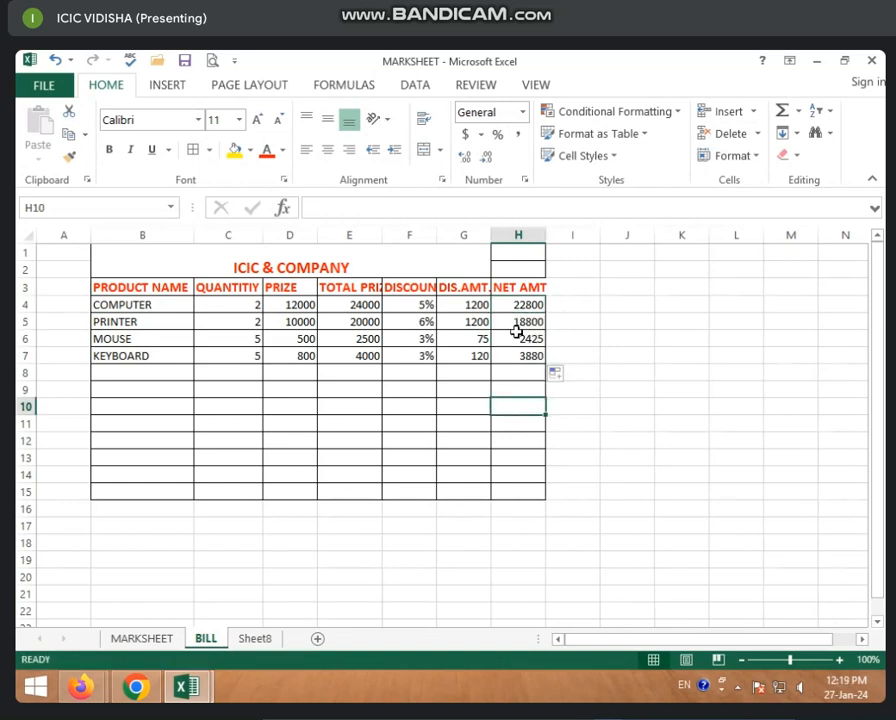
pyautogui.moveTo(521, 314); pyautogui.dragTo(523, 358)
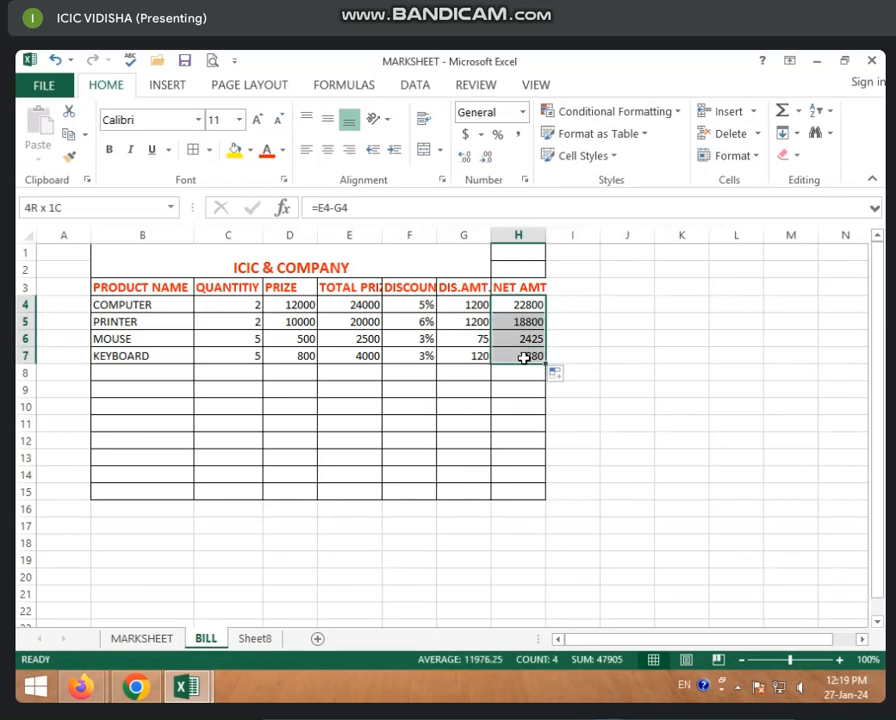
pyautogui.click(532, 321)
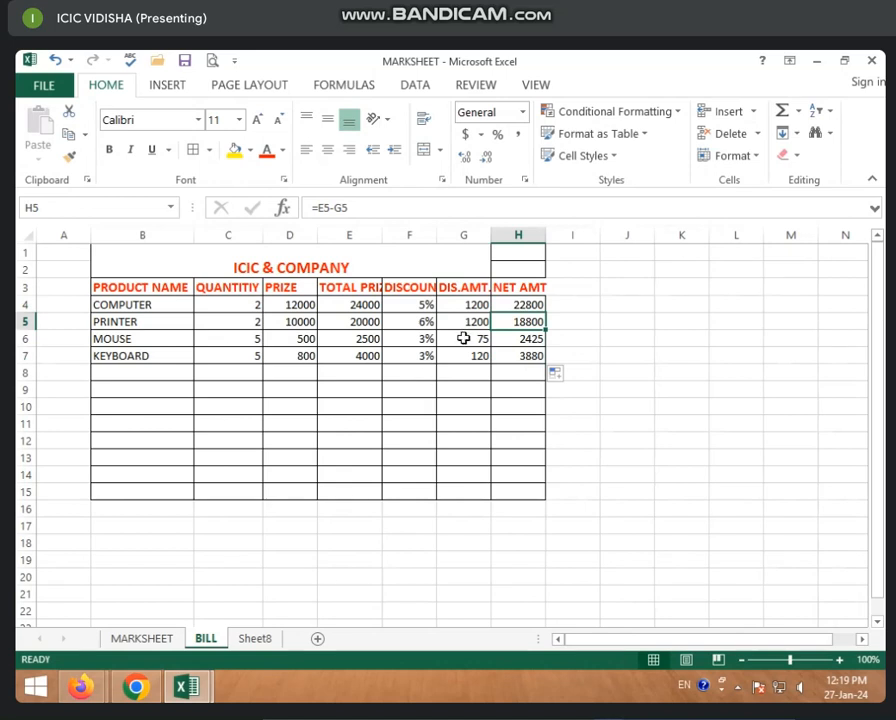
# Step: Change the COMPUTER discount in F4 to 6% and review the discount column
pyautogui.click(403, 305)
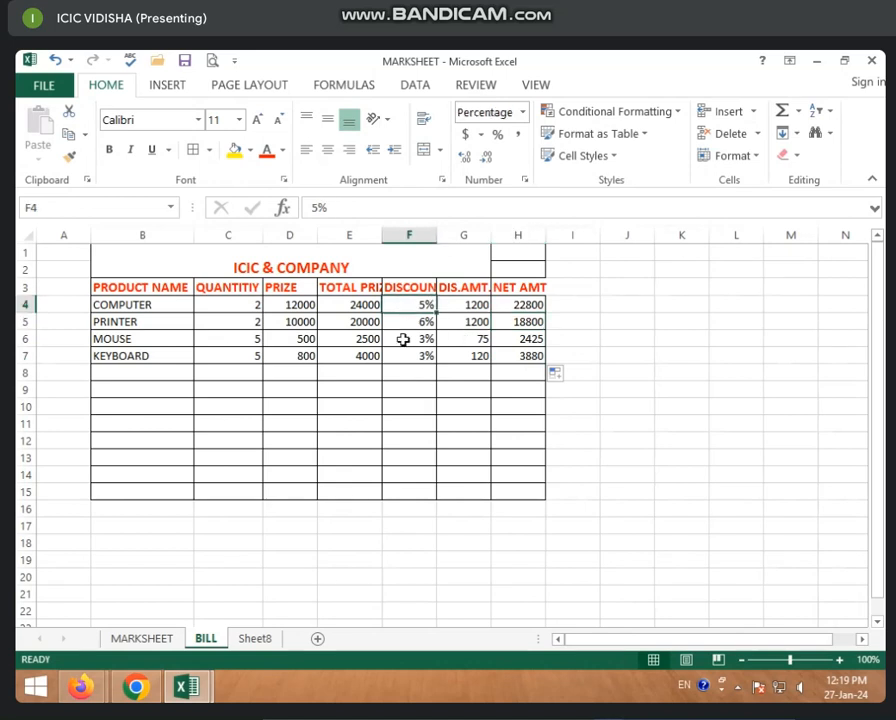
pyautogui.write('6')
pyautogui.click(420, 338)
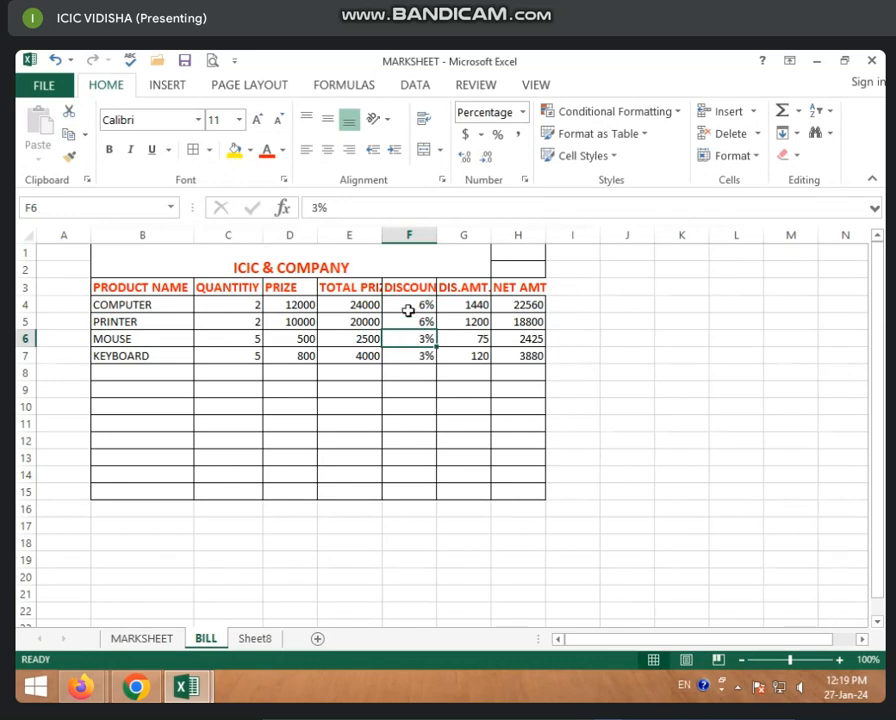
pyautogui.moveTo(406, 305); pyautogui.dragTo(410, 357)
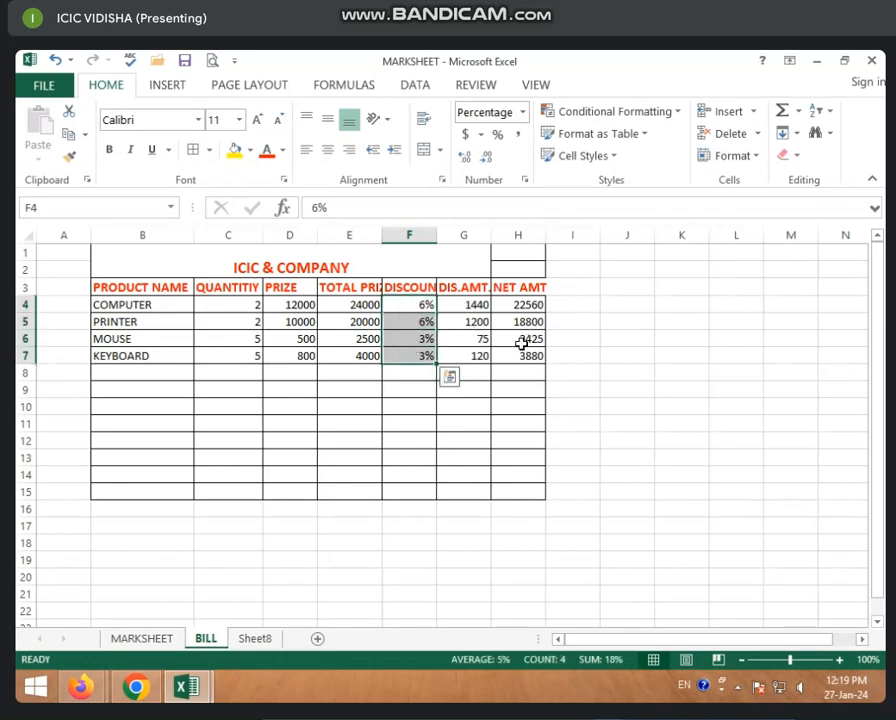
pyautogui.click(522, 470)
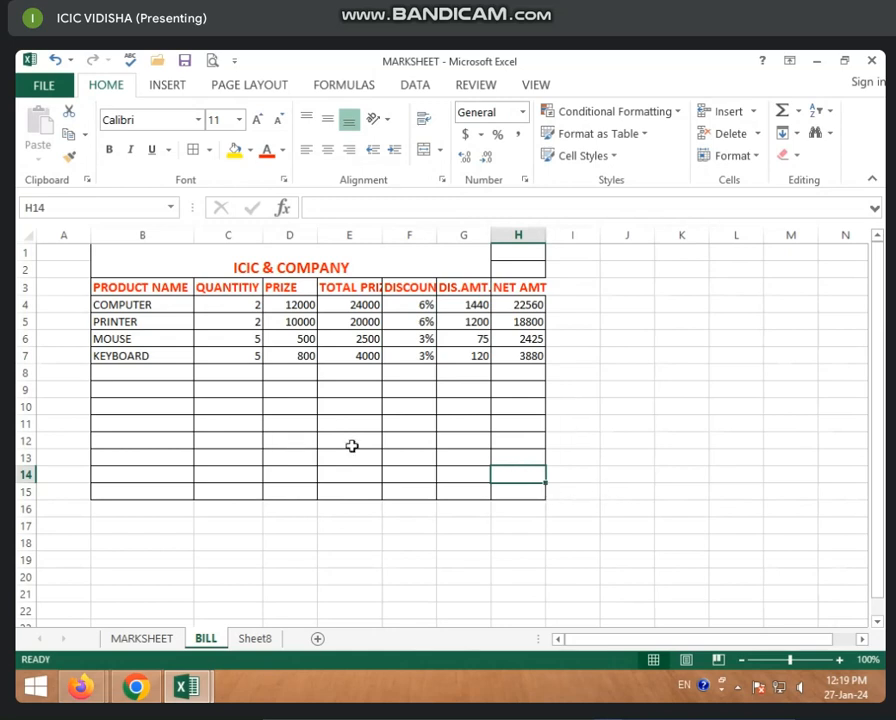
# Step: Merge and center the cells B9:F9 below the product rows
pyautogui.click(200, 443)
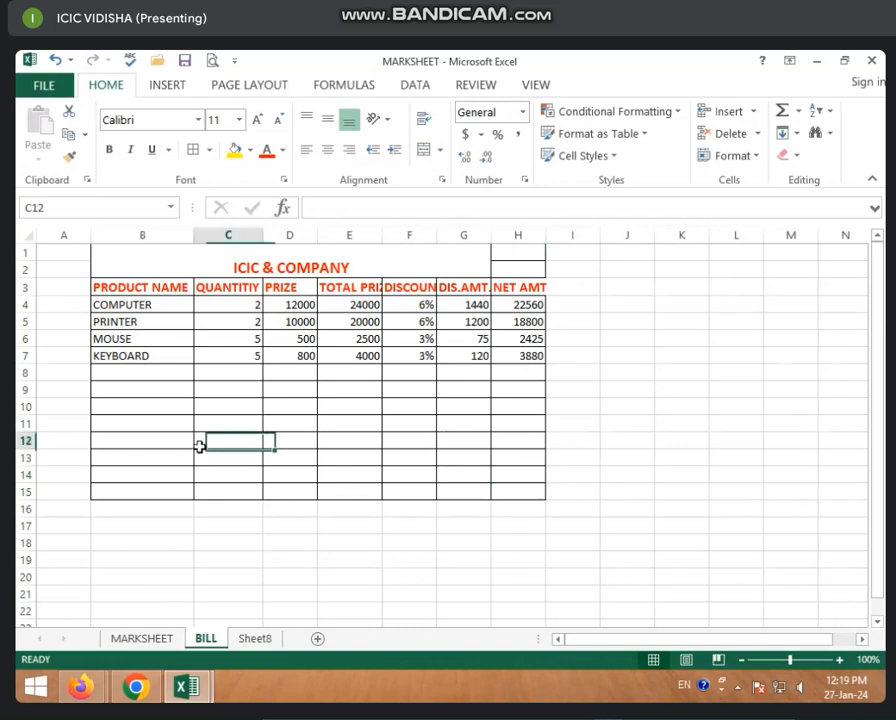
pyautogui.moveTo(126, 389); pyautogui.dragTo(396, 387)
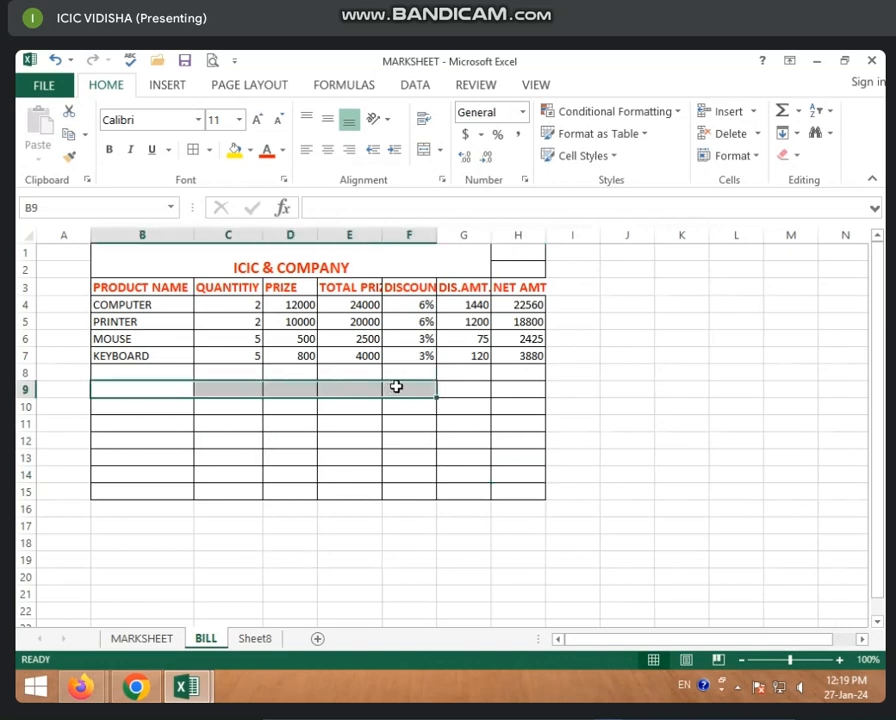
pyautogui.moveTo(514, 304); pyautogui.dragTo(520, 356)
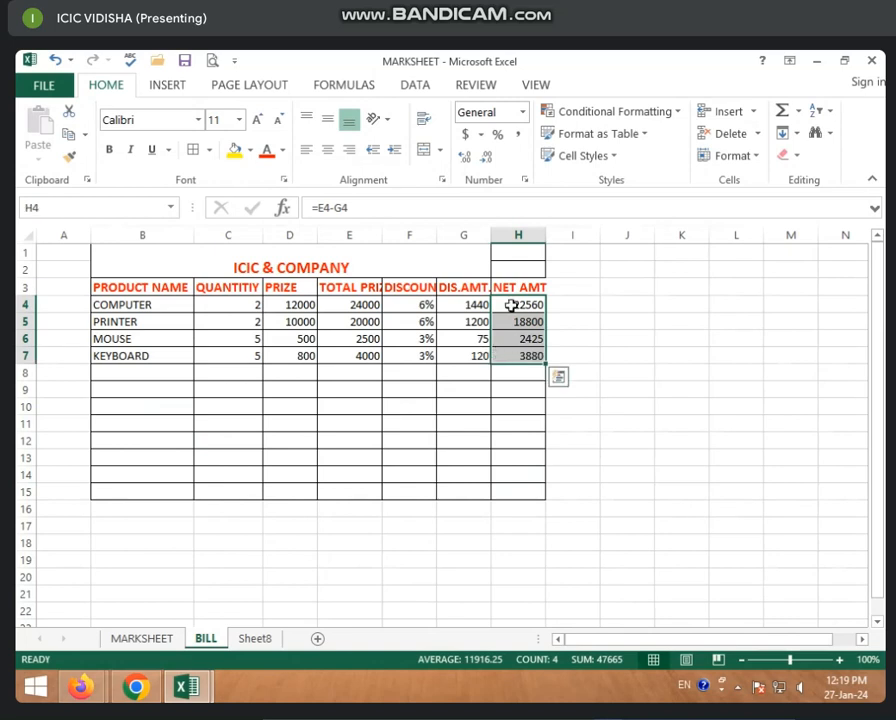
pyautogui.click(514, 390)
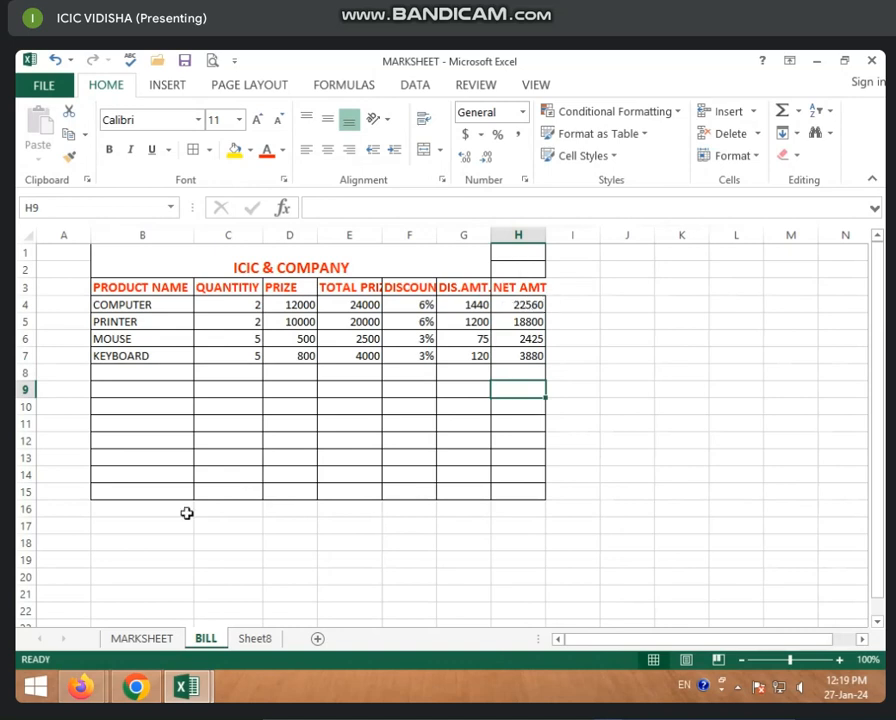
pyautogui.click(135, 395)
pyautogui.moveTo(135, 395); pyautogui.dragTo(420, 390)
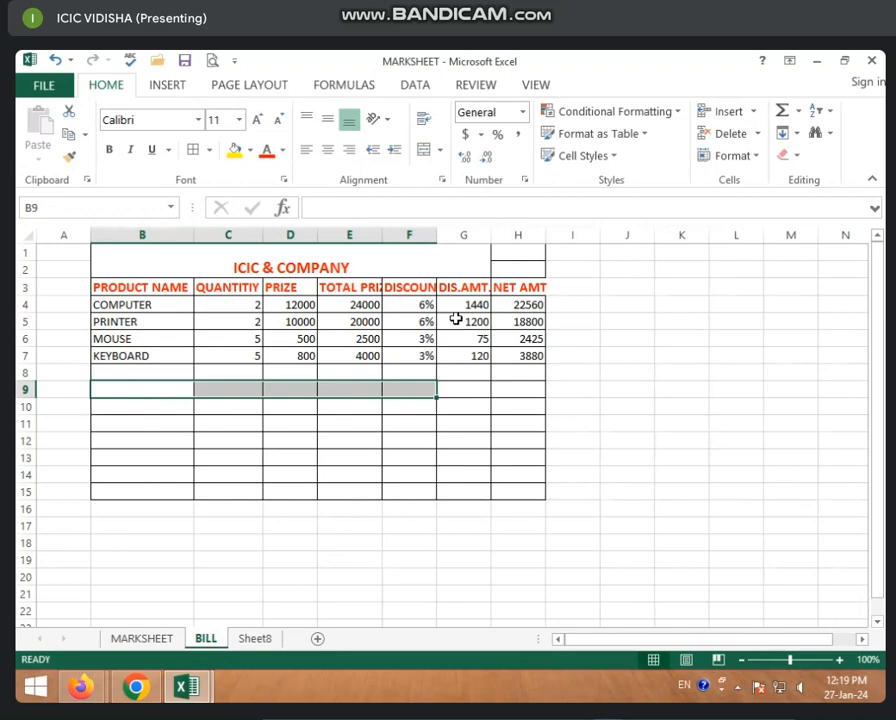
pyautogui.click(426, 153)
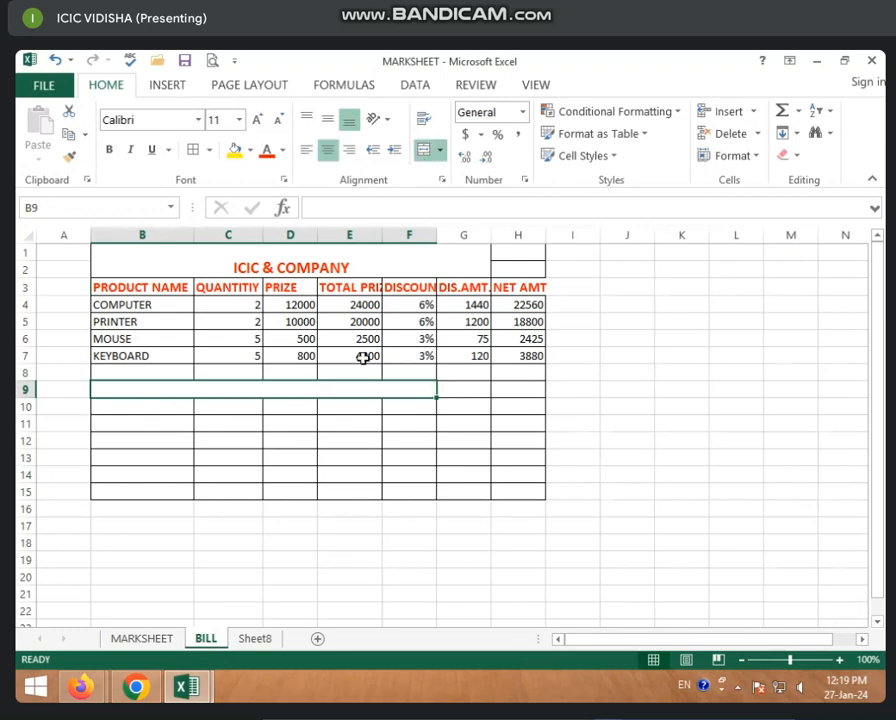
# Step: Enter the label NET TOTAL in the merged cell B9
pyautogui.click(290, 424)
pyautogui.click(285, 390)
pyautogui.write('NET')
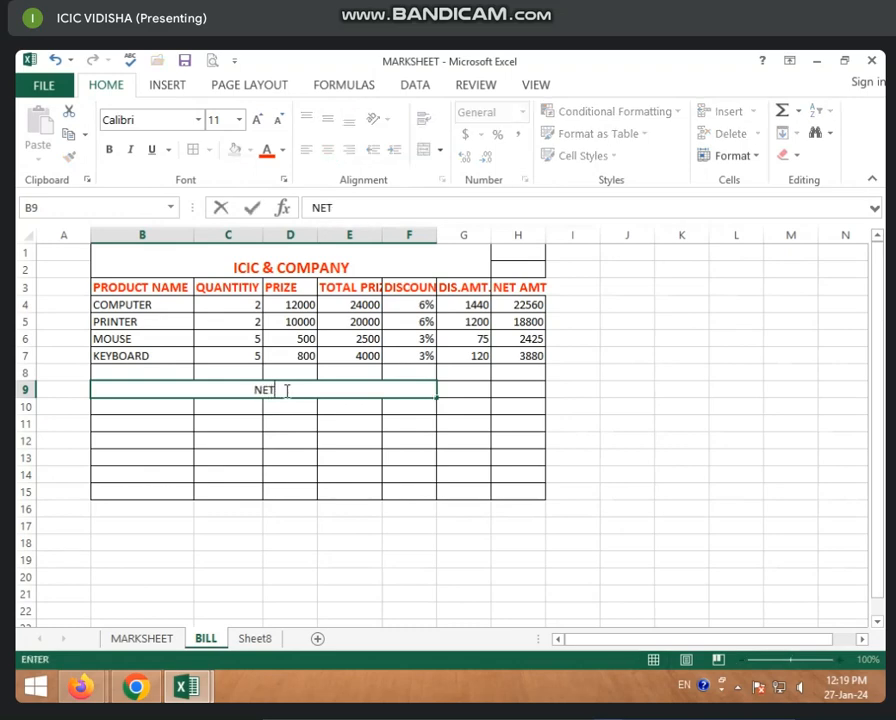
pyautogui.write(' TOAT')
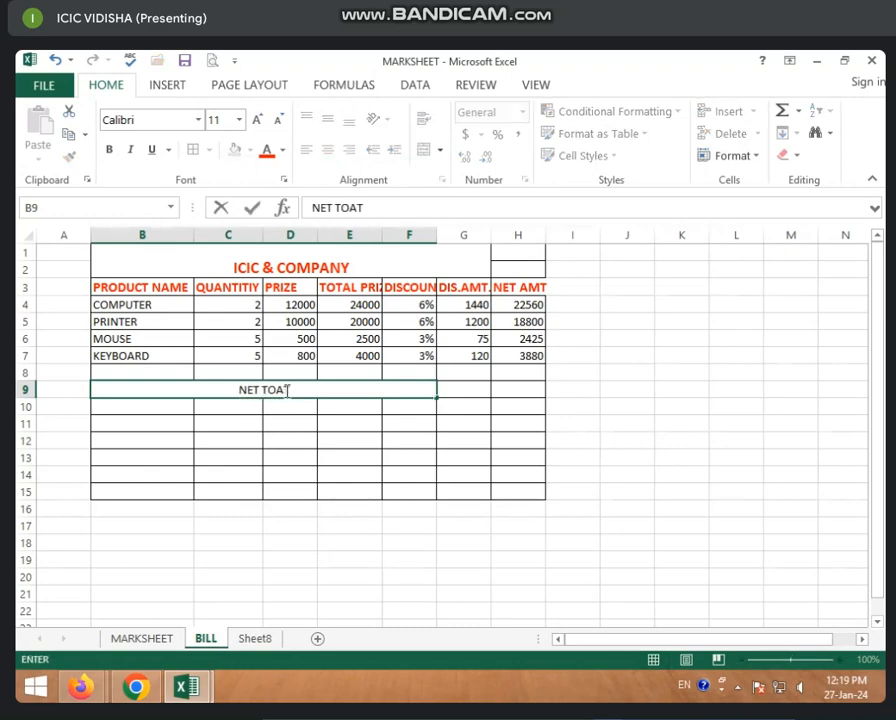
pyautogui.press('BackSpace')
pyautogui.press('BackSpace')
pyautogui.write('TAL')
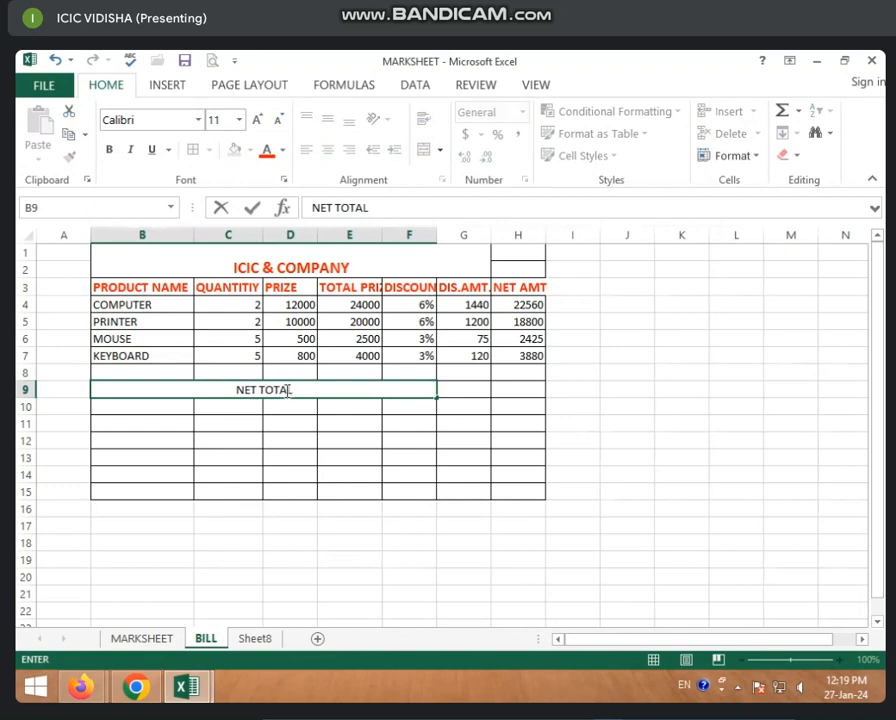
# Step: Total the NET AMT column in H9 with AutoSum over H4:H8
pyautogui.click(522, 389)
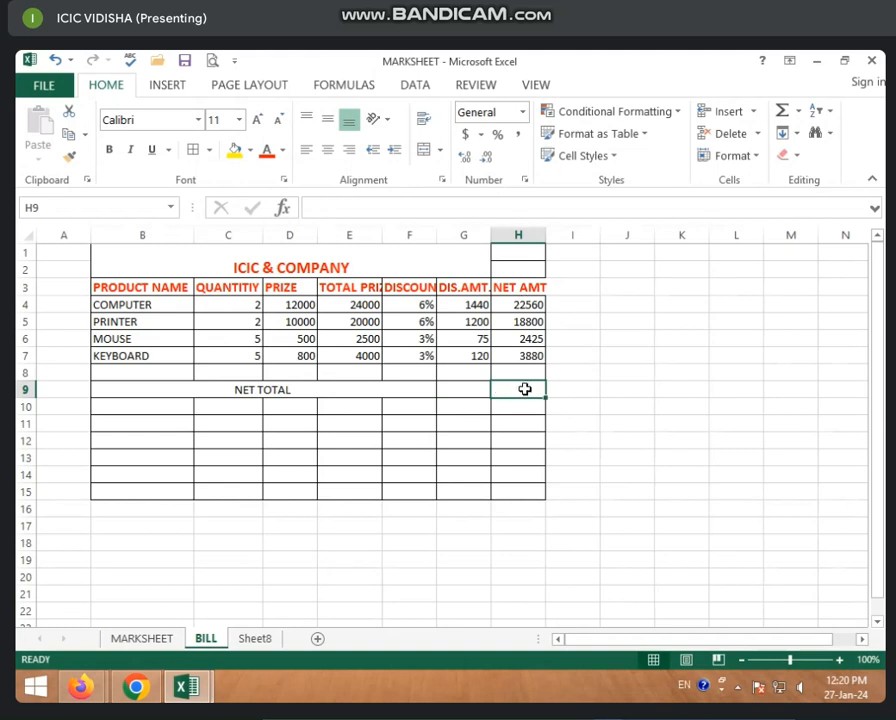
pyautogui.moveTo(535, 302); pyautogui.dragTo(537, 384)
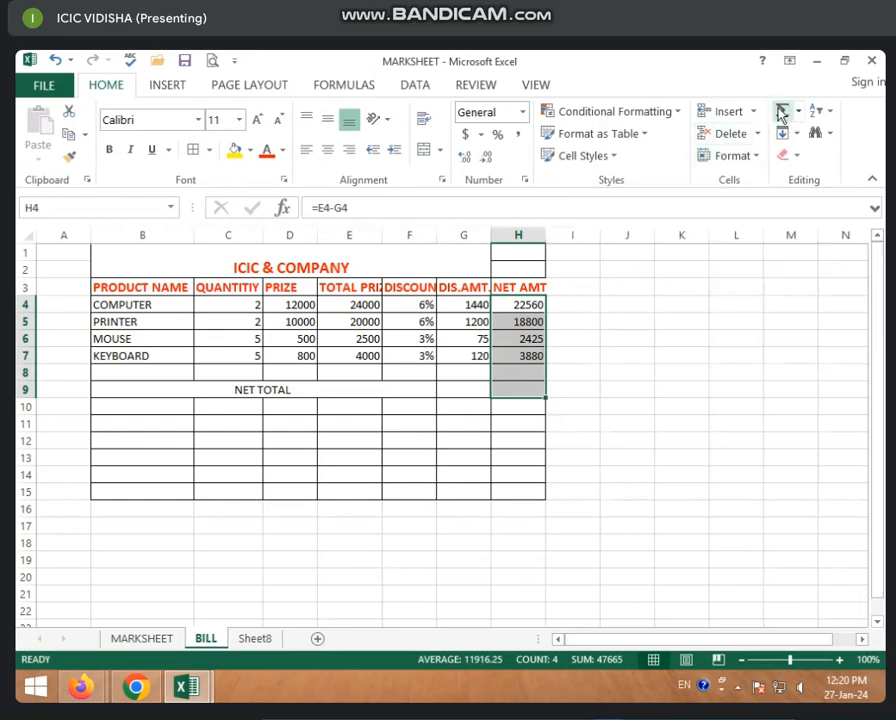
pyautogui.click(784, 112)
pyautogui.click(524, 389)
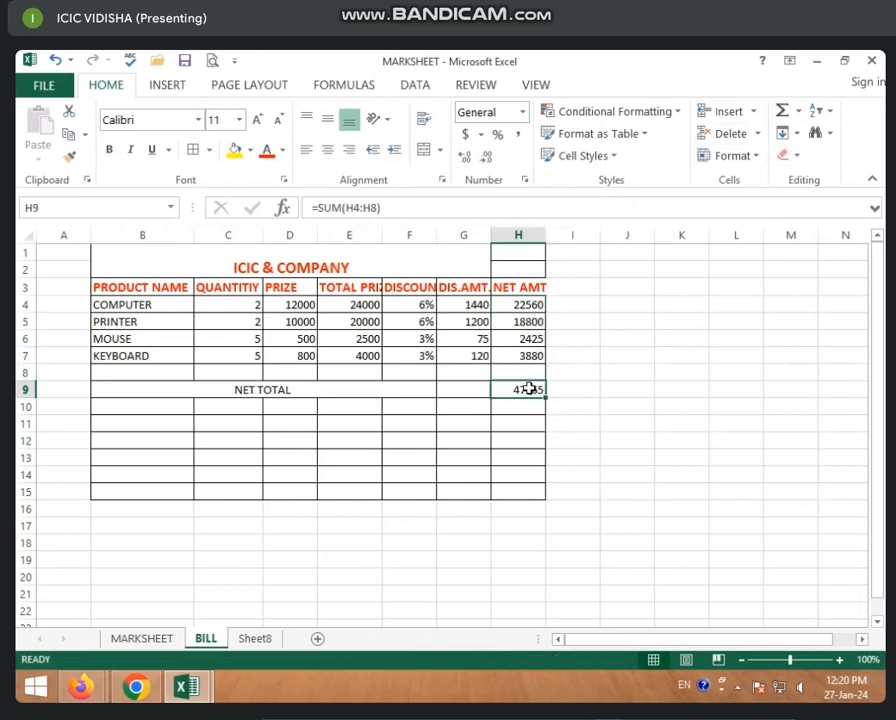
pyautogui.click(416, 236)
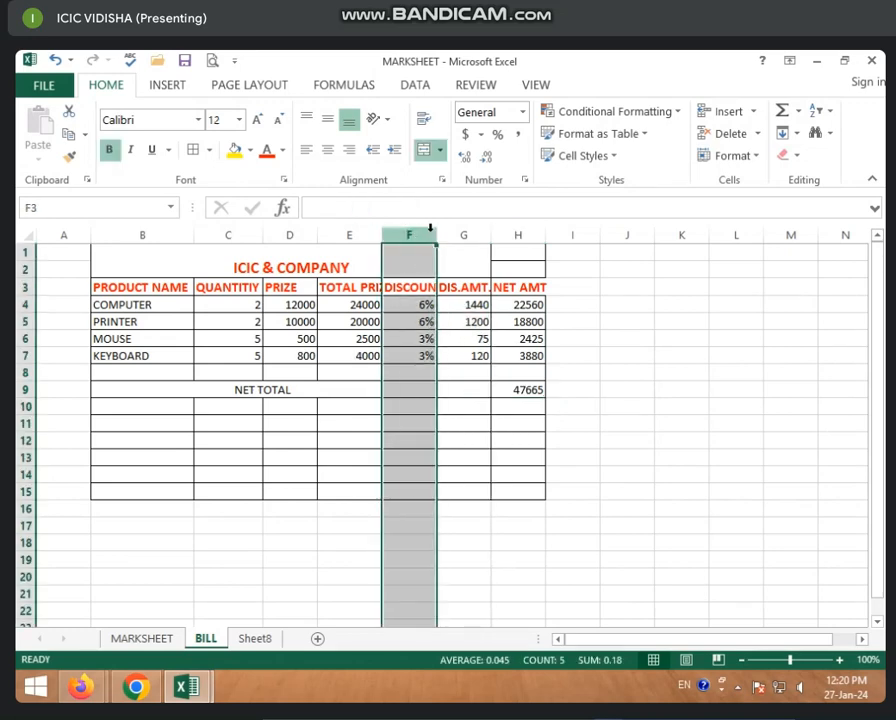
pyautogui.moveTo(423, 228); pyautogui.dragTo(464, 232)
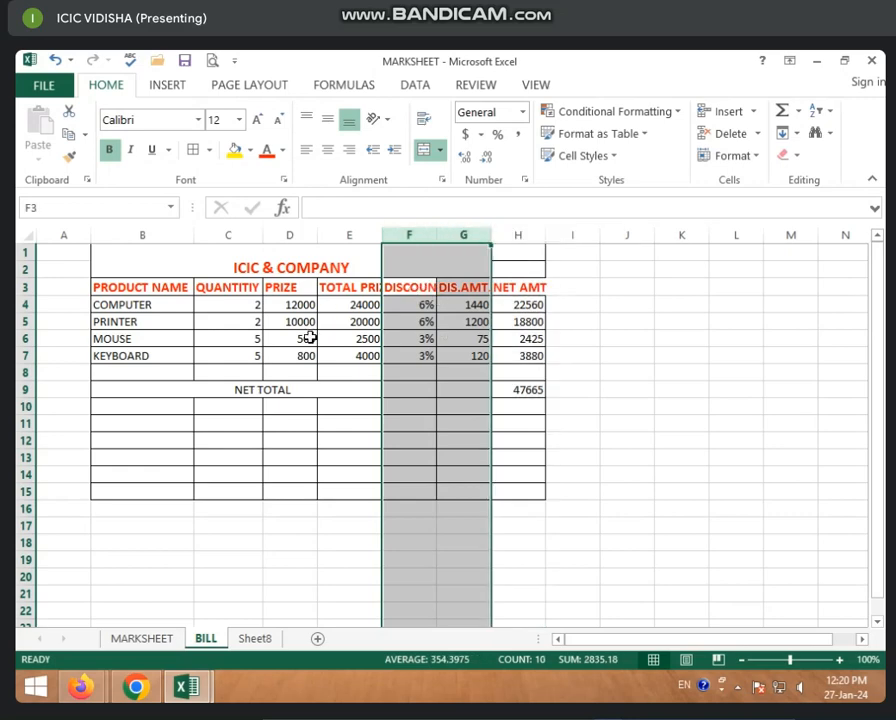
pyautogui.click(322, 407)
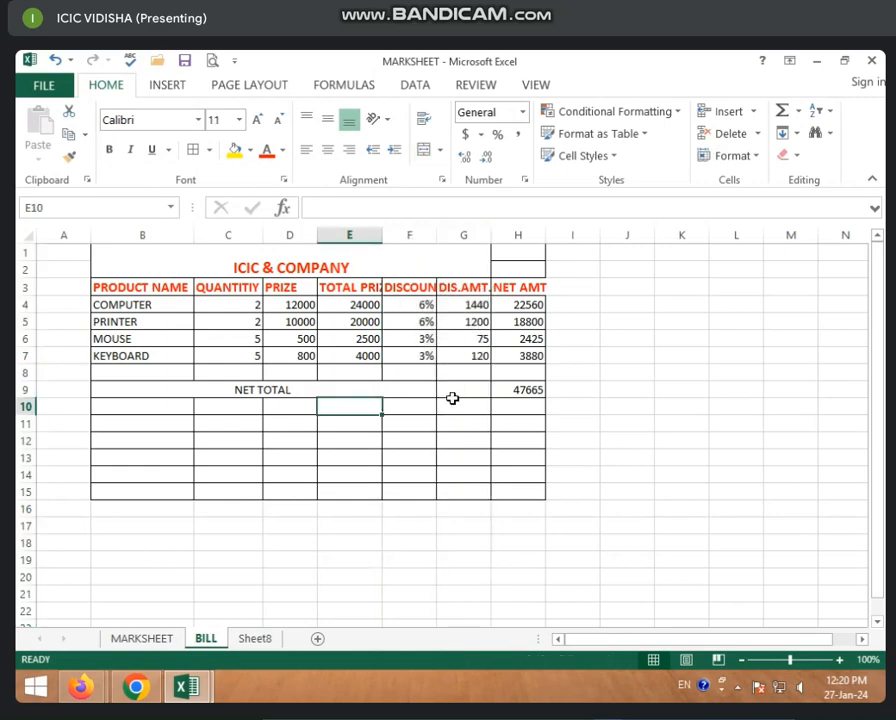
pyautogui.click(320, 455)
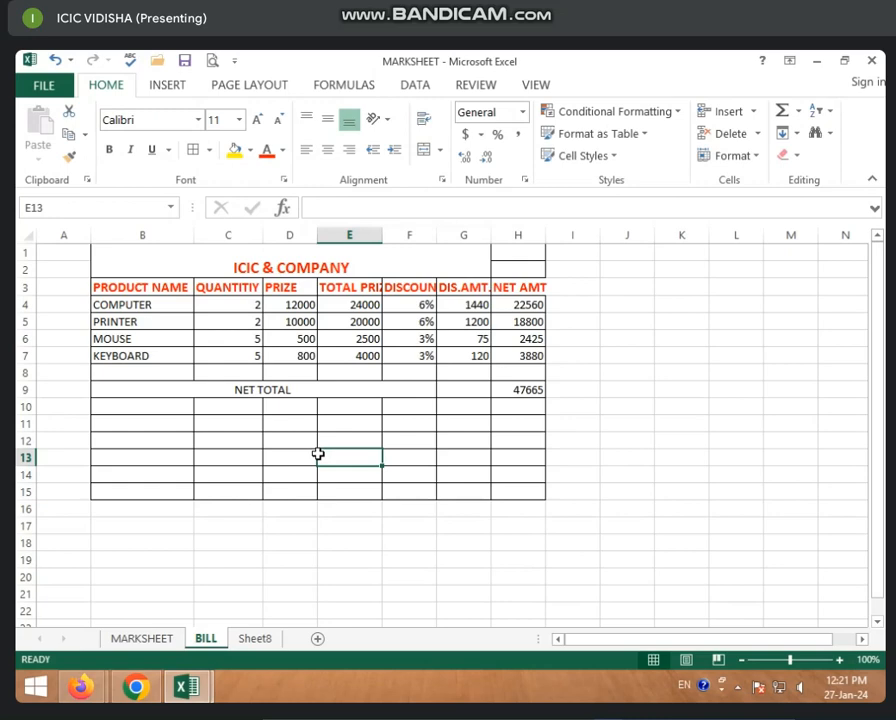
pyautogui.click(234, 472)
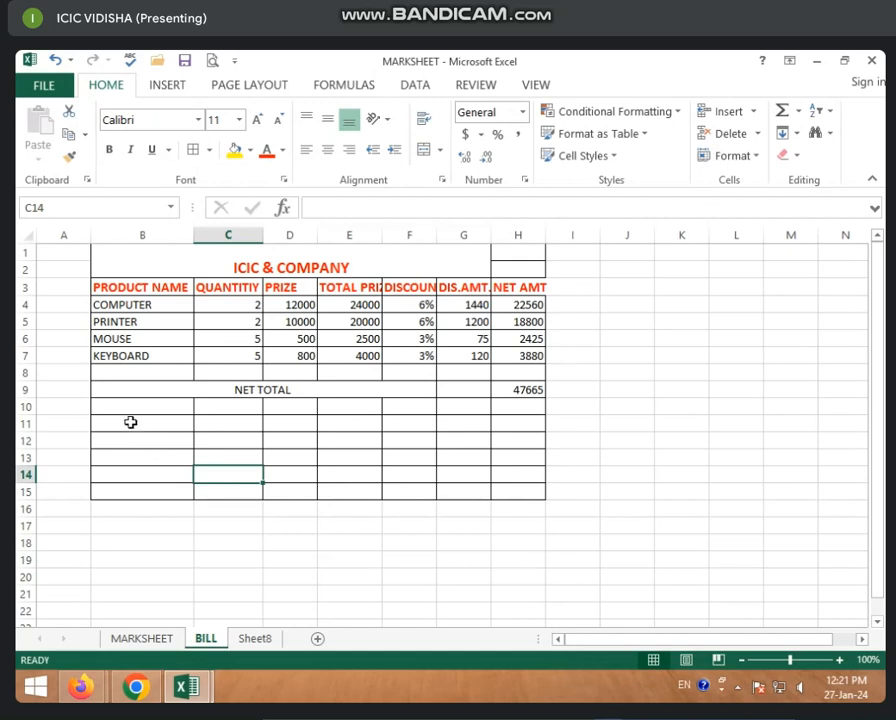
# Step: Merge and center B11:F12, and change the block to Merge Across so each row is merged separately
pyautogui.moveTo(130, 423); pyautogui.dragTo(394, 440)
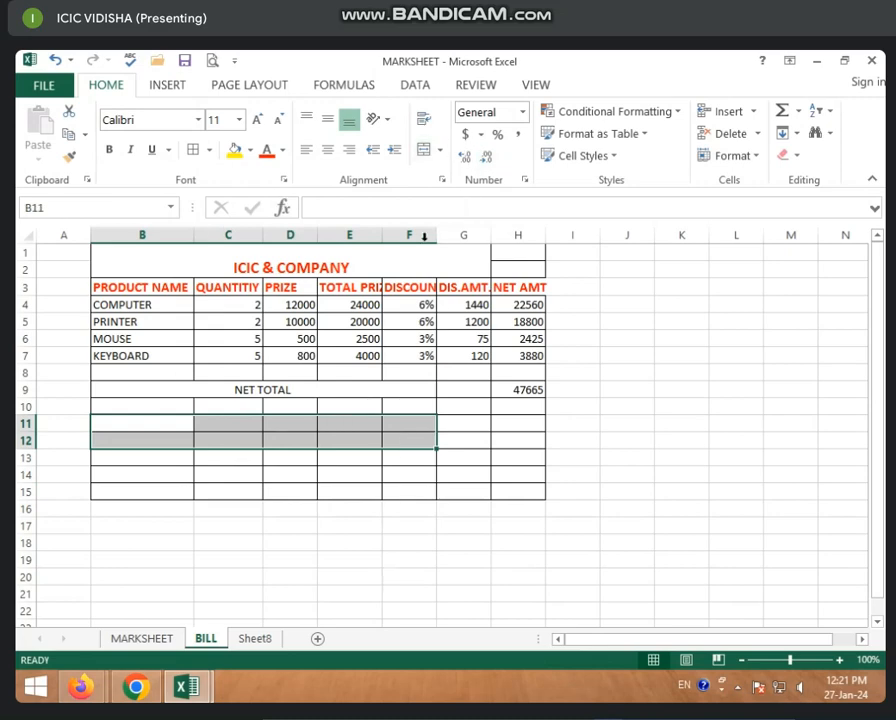
pyautogui.click(424, 155)
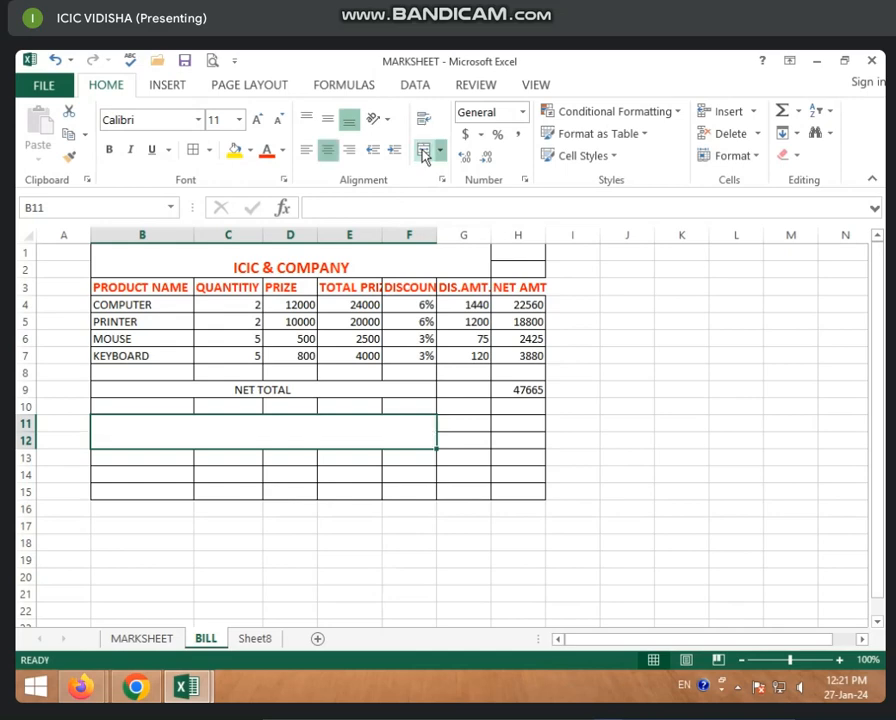
pyautogui.click(441, 154)
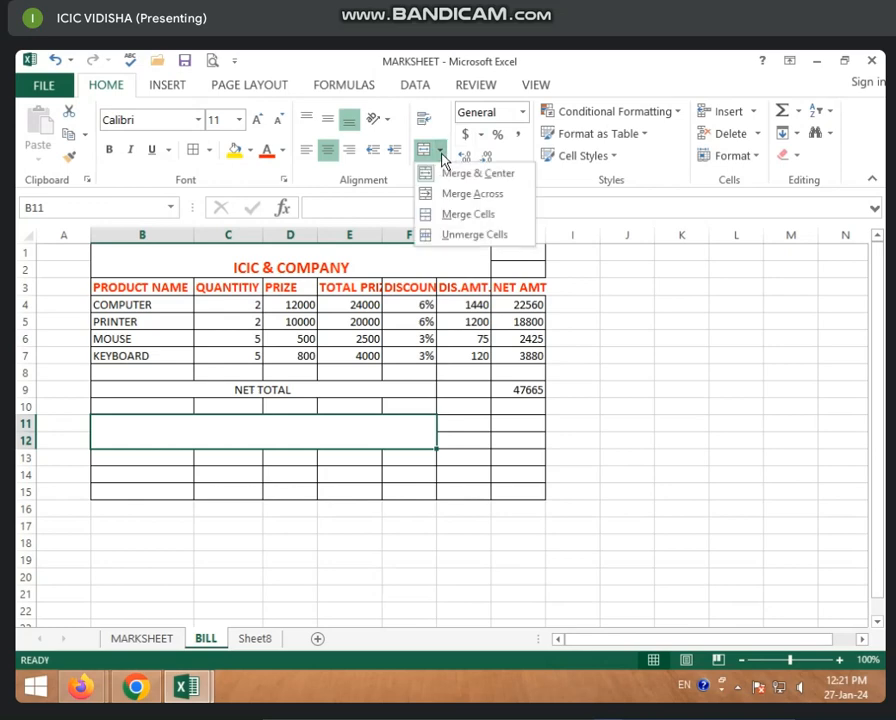
pyautogui.click(468, 196)
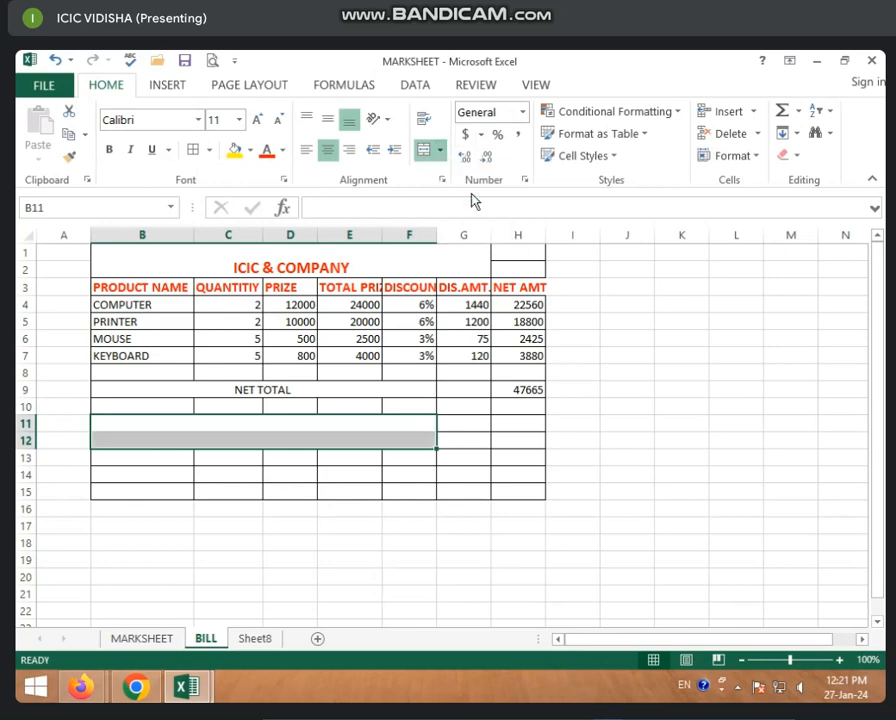
# Step: Enter the label SGST in the merged cell B11 below the NET TOTAL row
pyautogui.click(245, 440)
pyautogui.click(240, 421)
pyautogui.click(240, 439)
pyautogui.click(240, 427)
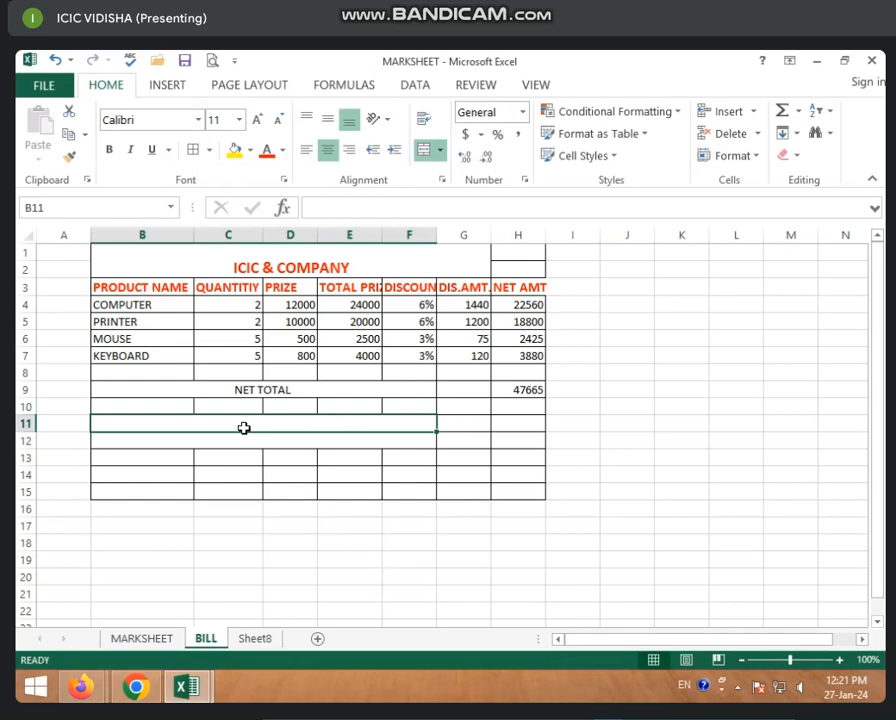
pyautogui.click(418, 438)
pyautogui.click(410, 427)
pyautogui.write('SC')
pyautogui.press('BackSpace')
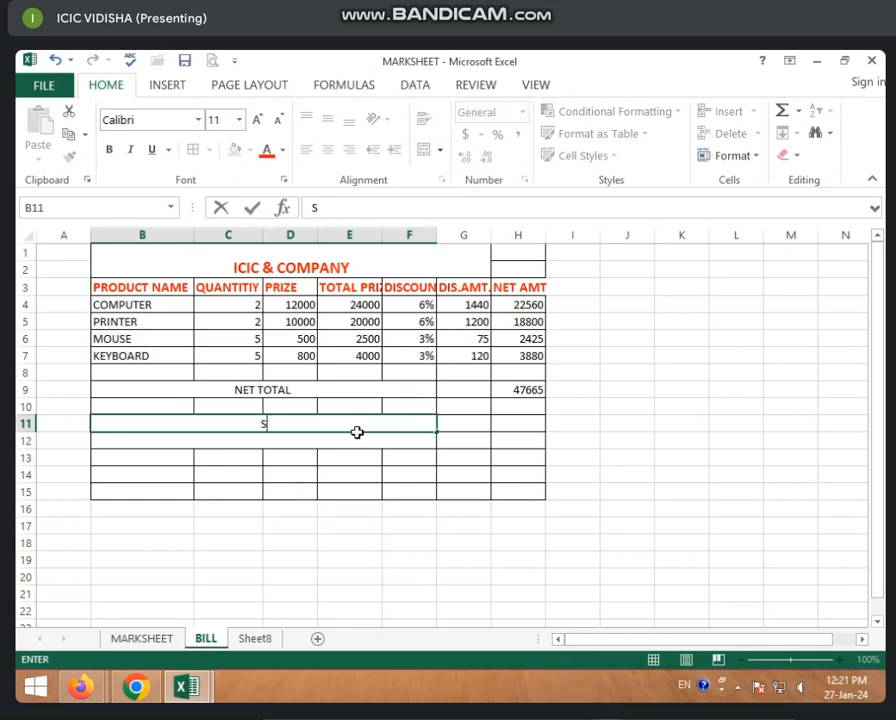
pyautogui.write('GST')
pyautogui.press('Return')
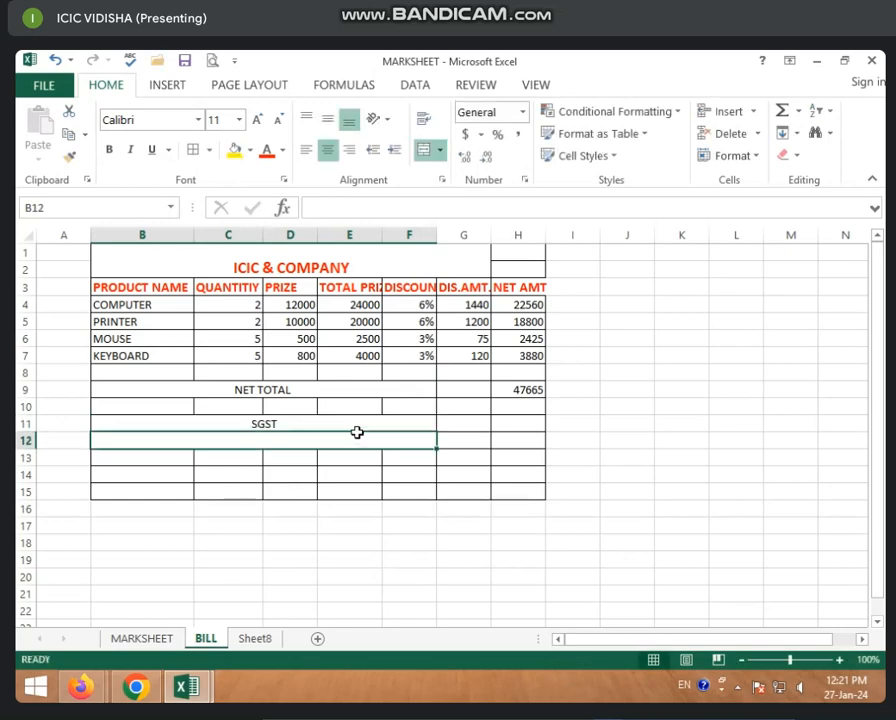
# Step: Enter the label CGST in the merged cell B12 under SGST
pyautogui.write('CS')
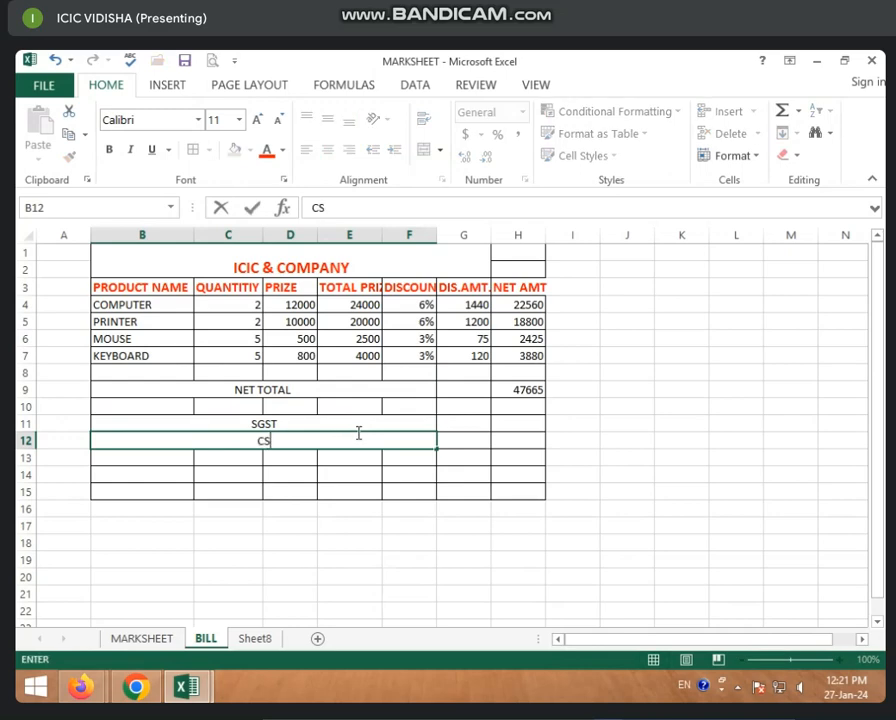
pyautogui.press('BackSpace')
pyautogui.write('GST')
# Step: Enter a 9% rate for SGST in G11 and fill it down to the CGST row in G12
pyautogui.click(462, 428)
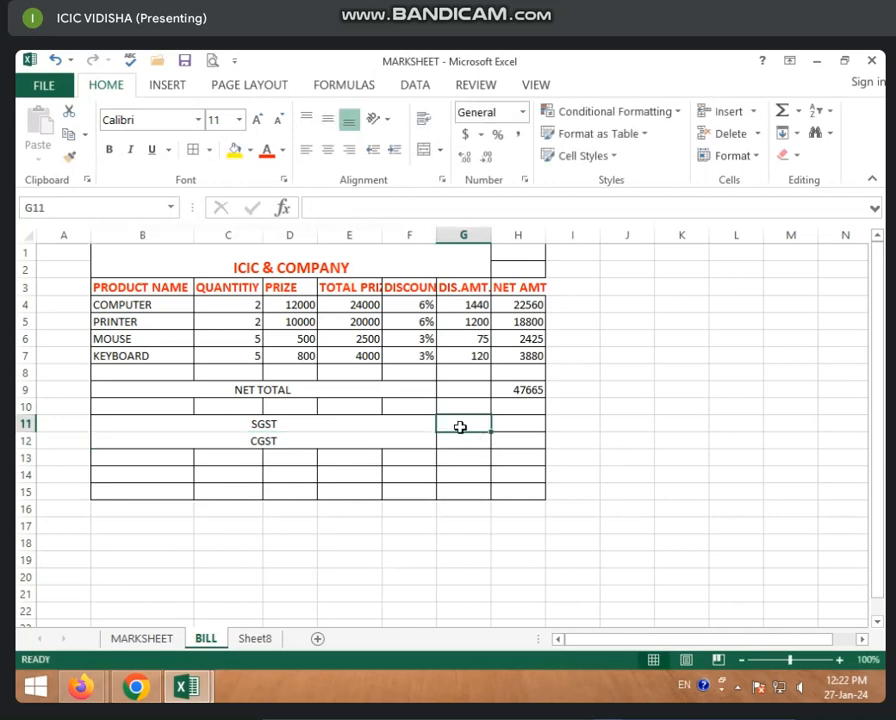
pyautogui.write('9')
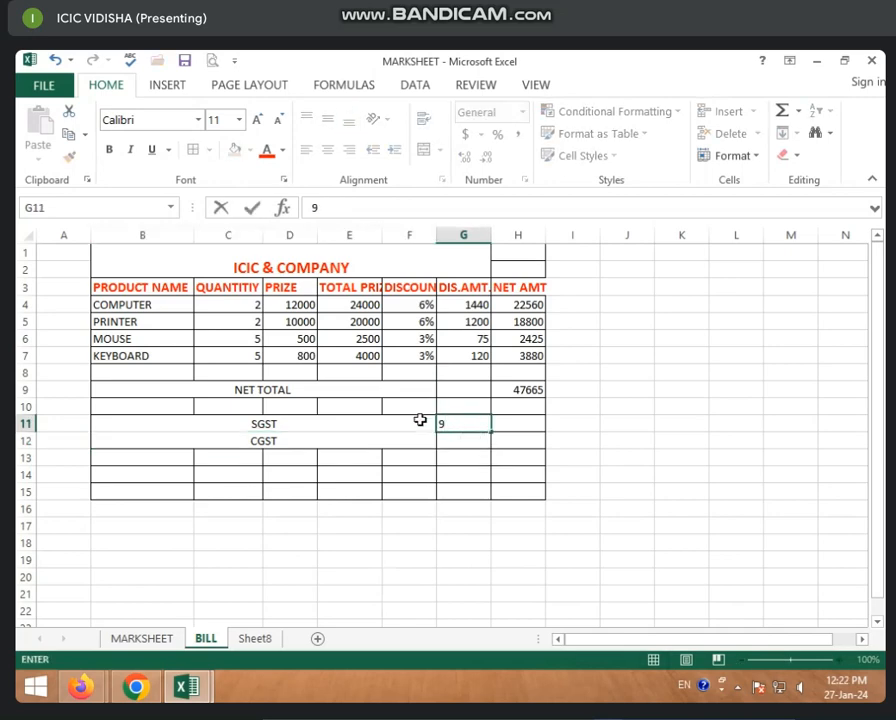
pyautogui.write('%')
pyautogui.click(462, 440)
pyautogui.click(462, 423)
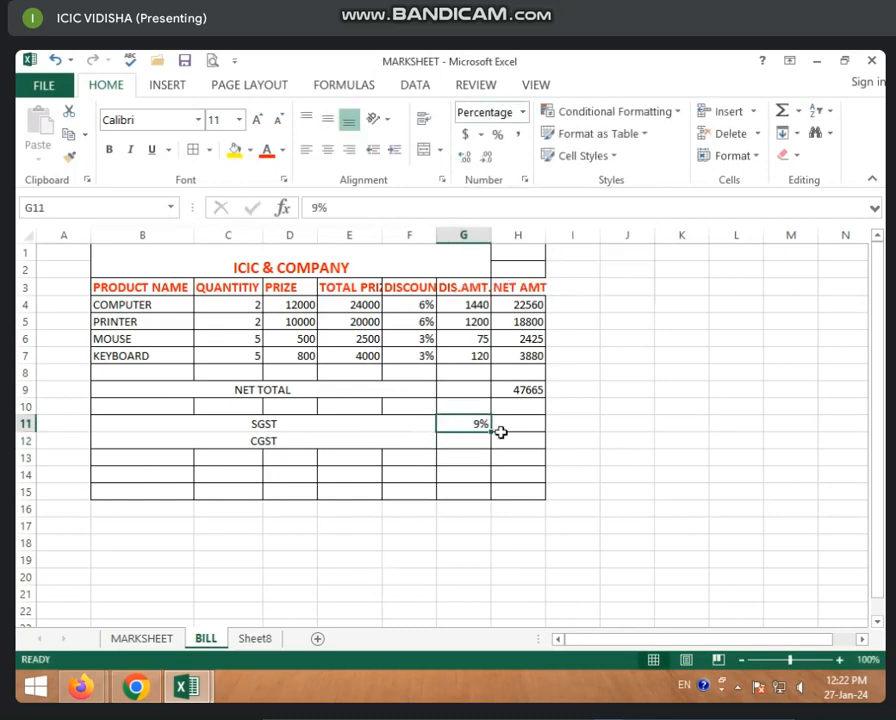
pyautogui.click(463, 440)
pyautogui.click(478, 422)
pyautogui.moveTo(492, 432); pyautogui.dragTo(492, 446)
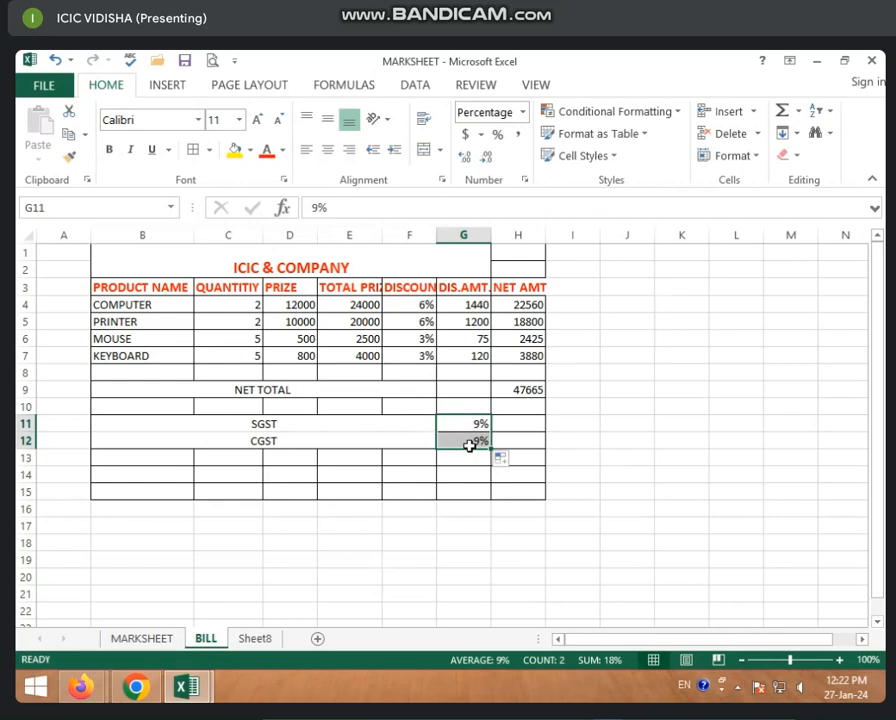
# Step: Review the discount percentages in F4:F7, the discount amount formula in G4 and the net total formula in H9
pyautogui.click(331, 440)
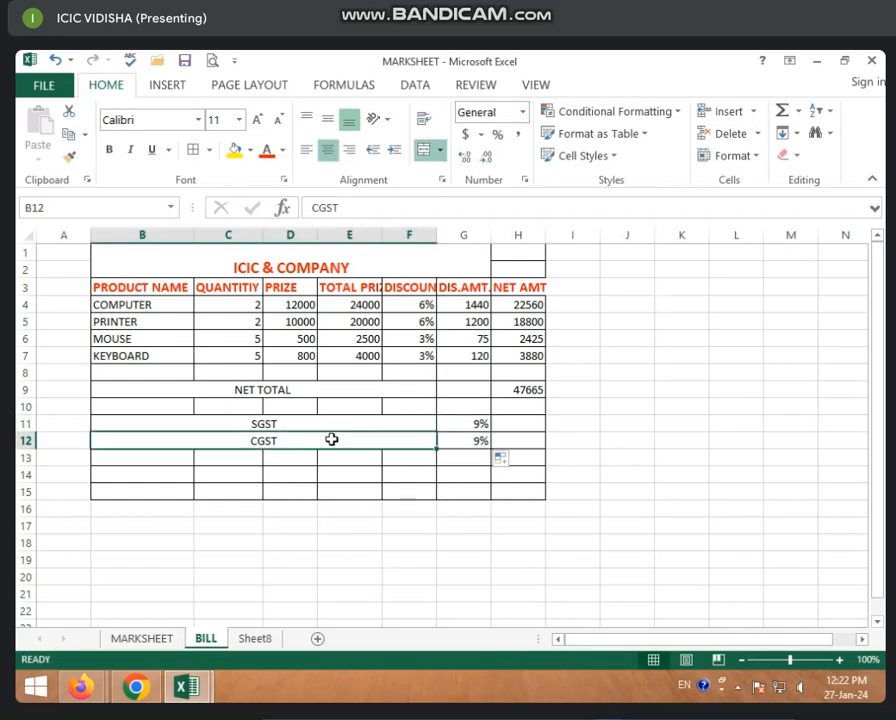
pyautogui.click(516, 426)
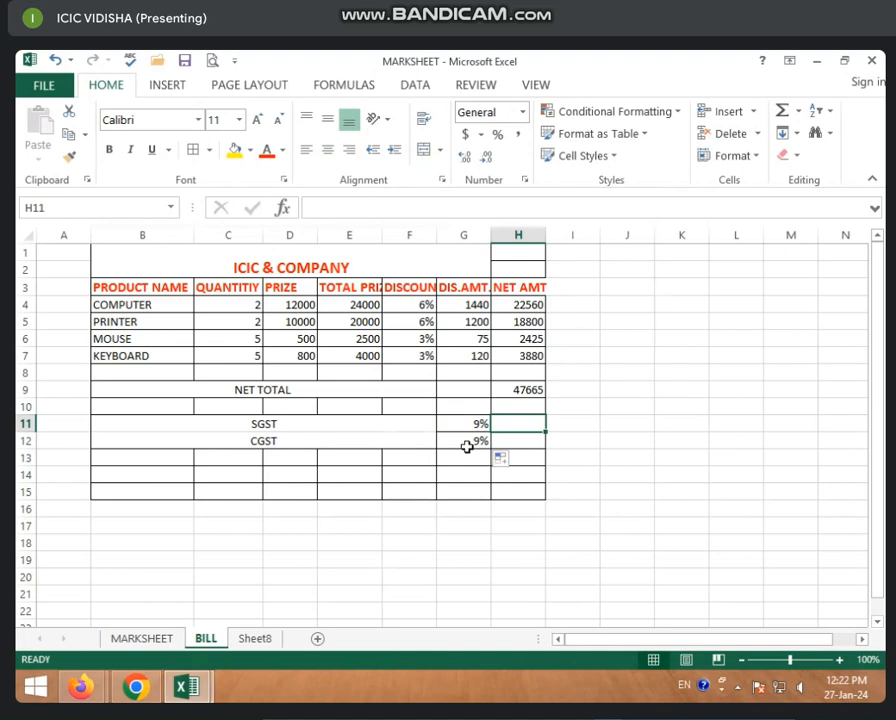
pyautogui.moveTo(430, 305); pyautogui.dragTo(426, 357)
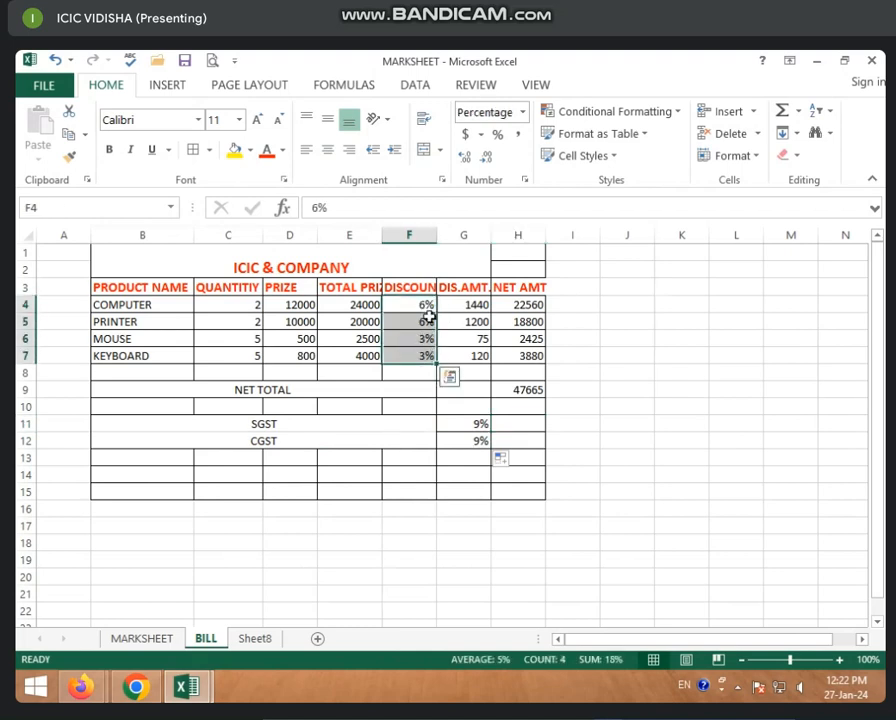
pyautogui.click(470, 306)
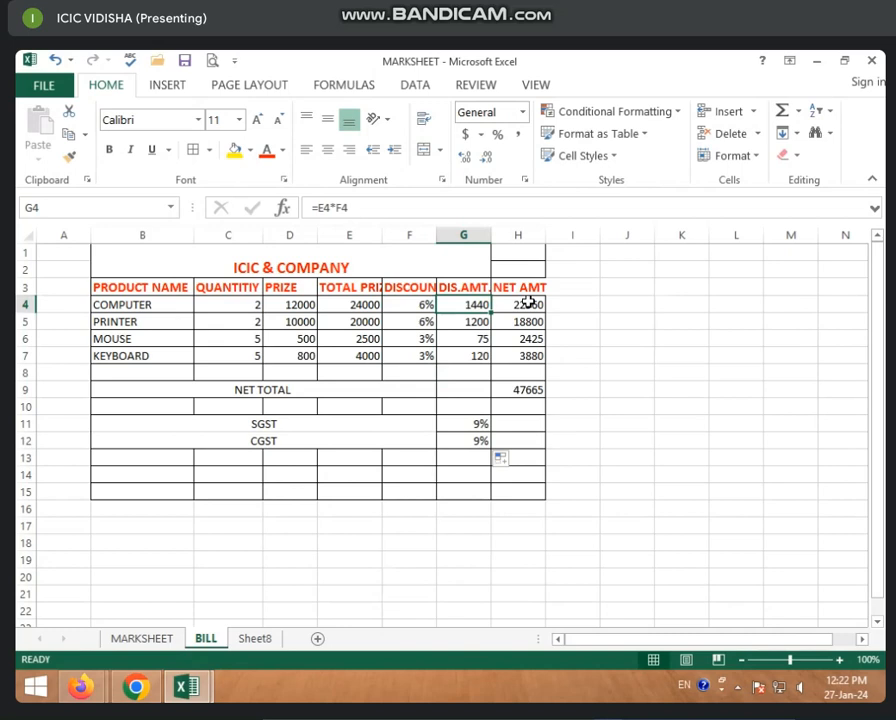
pyautogui.click(508, 421)
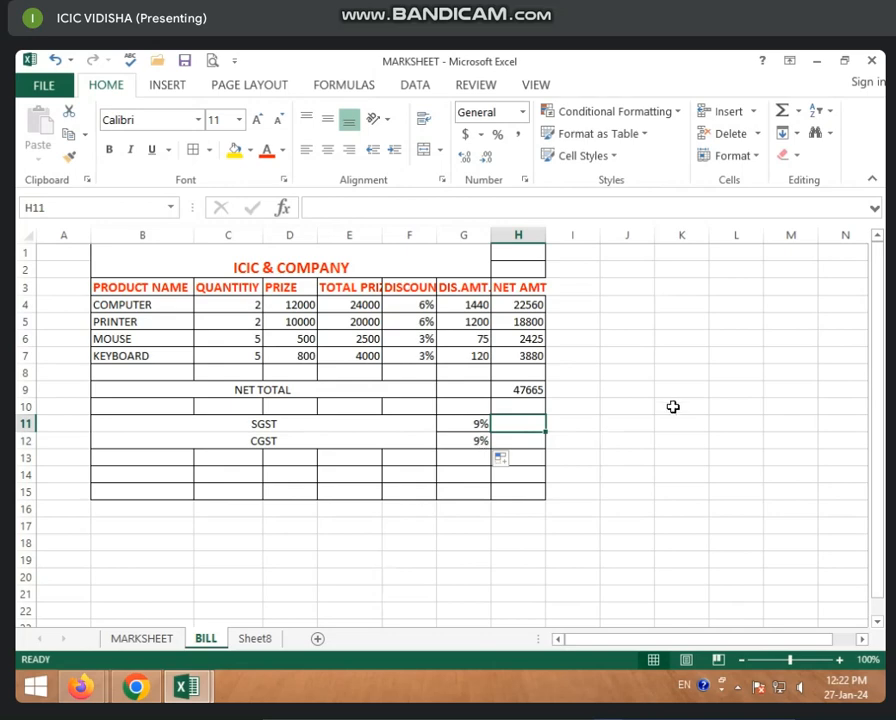
pyautogui.click(413, 309)
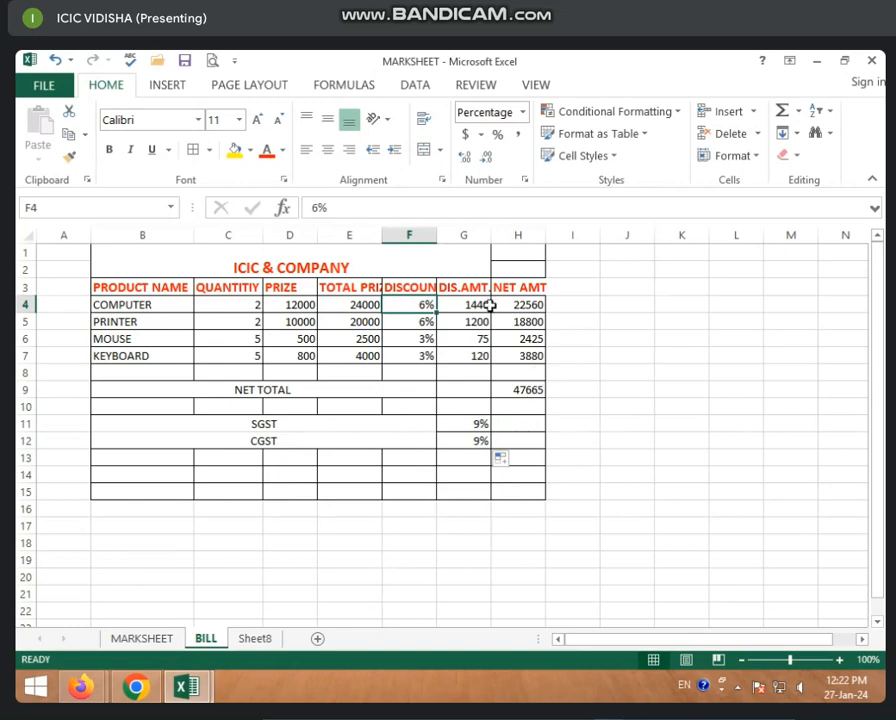
pyautogui.click(452, 316)
pyautogui.click(462, 302)
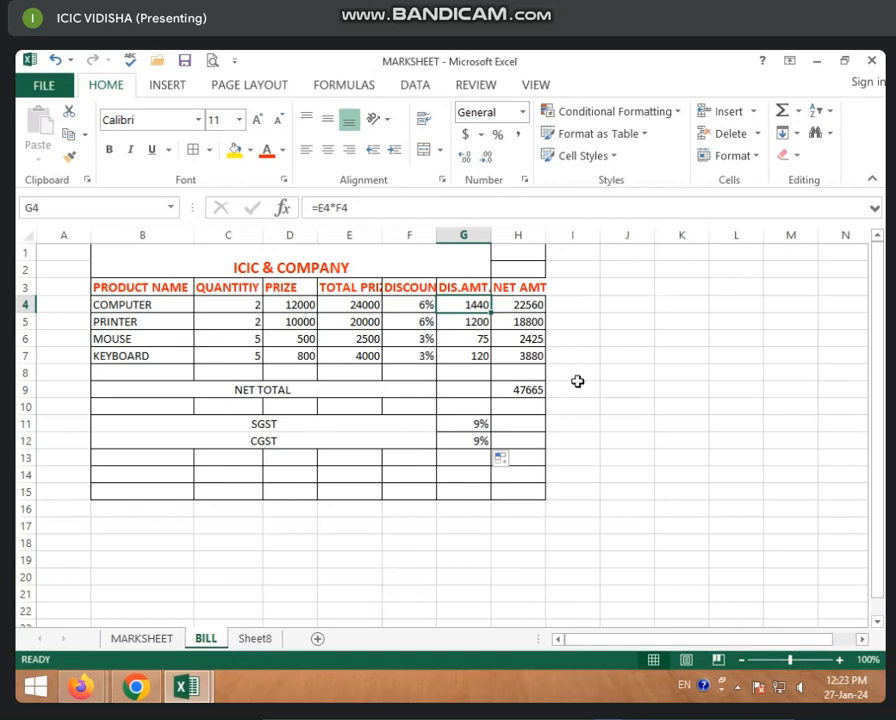
pyautogui.click(522, 425)
pyautogui.click(518, 388)
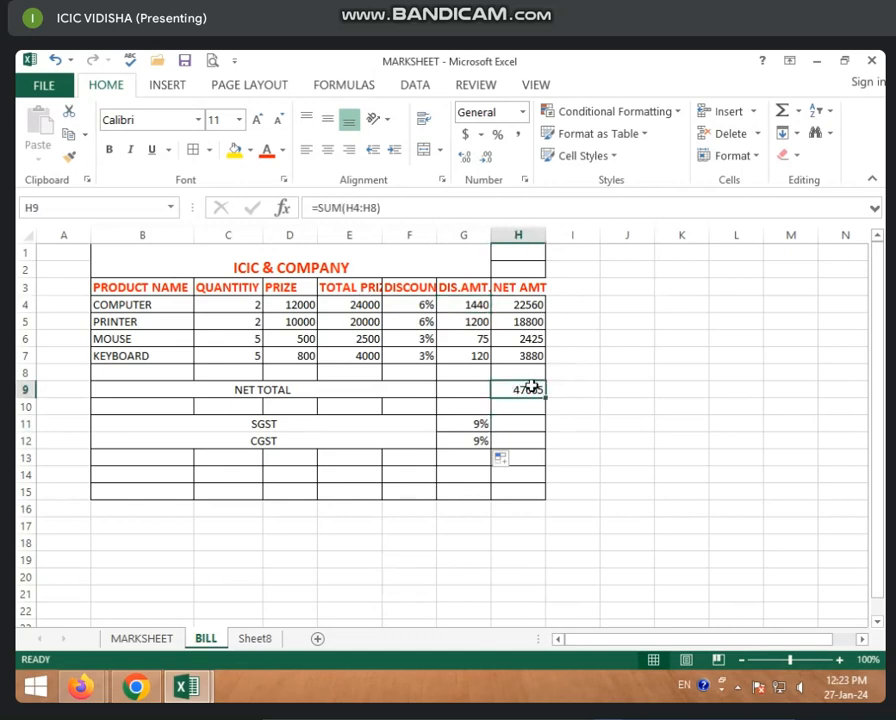
pyautogui.click(533, 423)
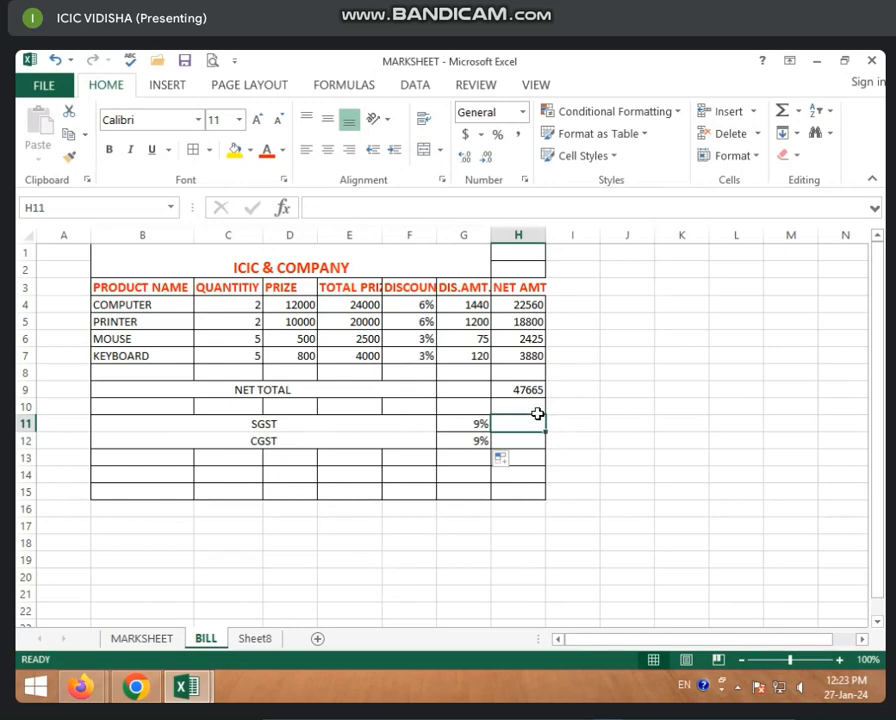
pyautogui.click(521, 391)
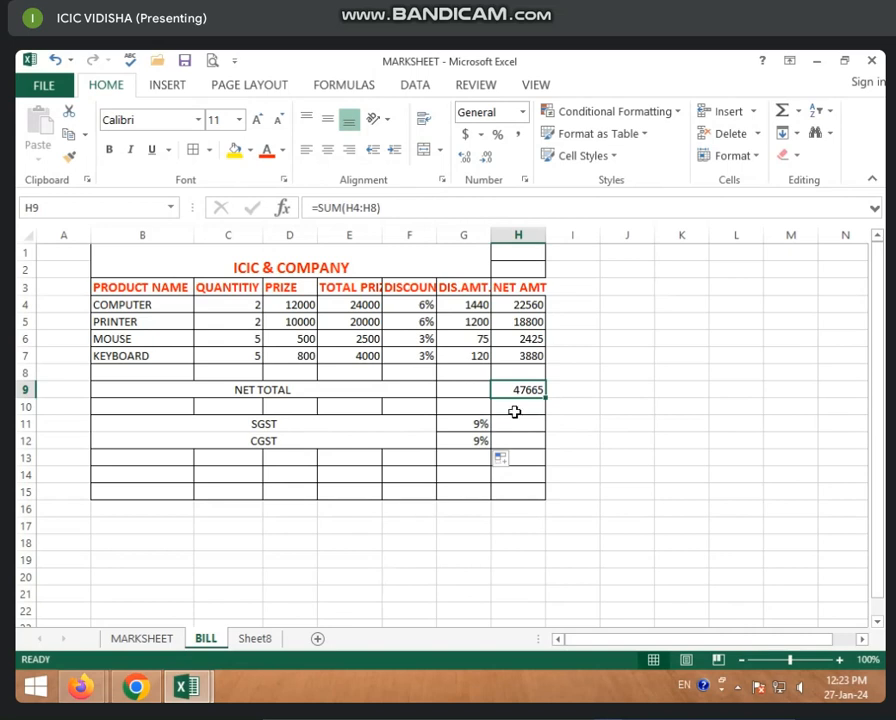
# Step: Calculate the SGST amount in H11 with the formula =H9*G11
pyautogui.click(512, 427)
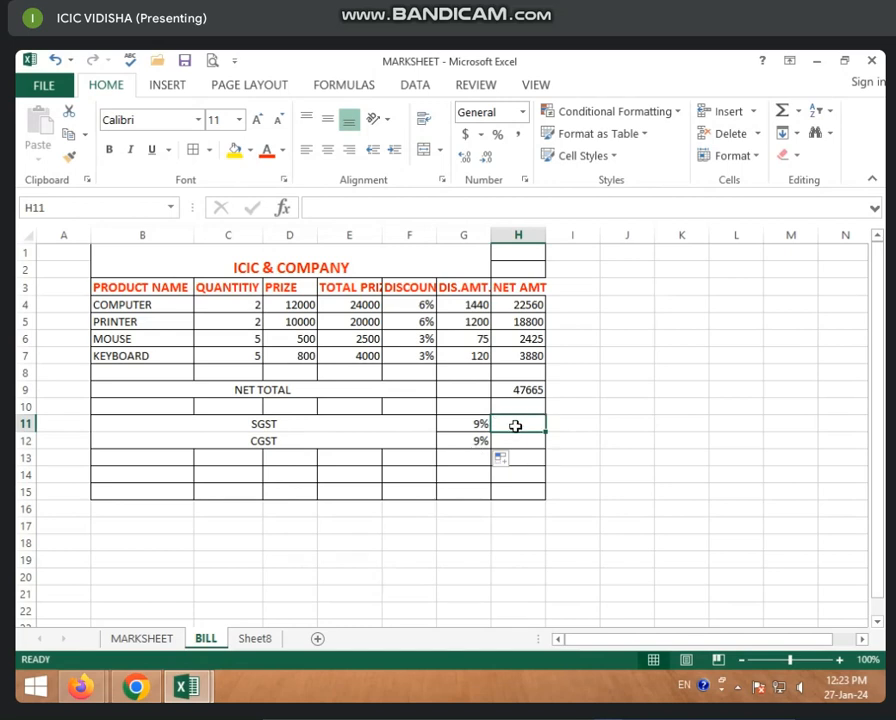
pyautogui.write('=')
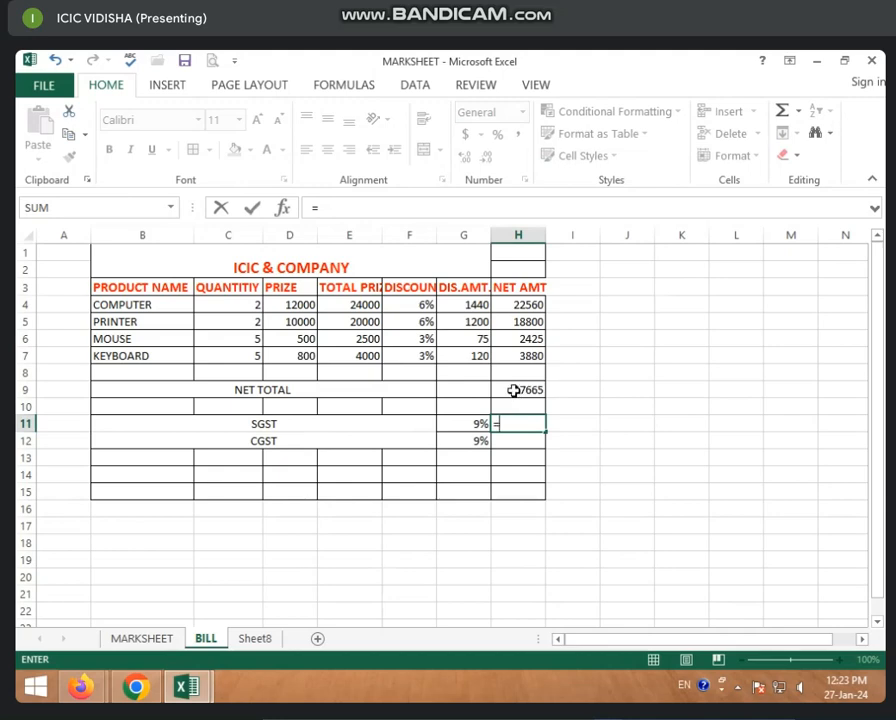
pyautogui.click(513, 390)
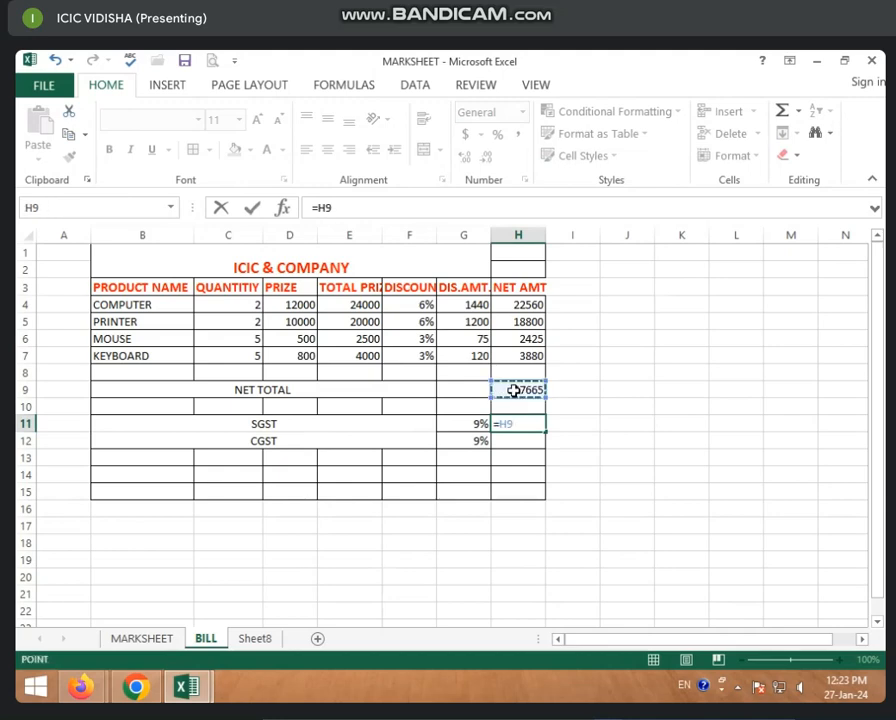
pyautogui.write('*')
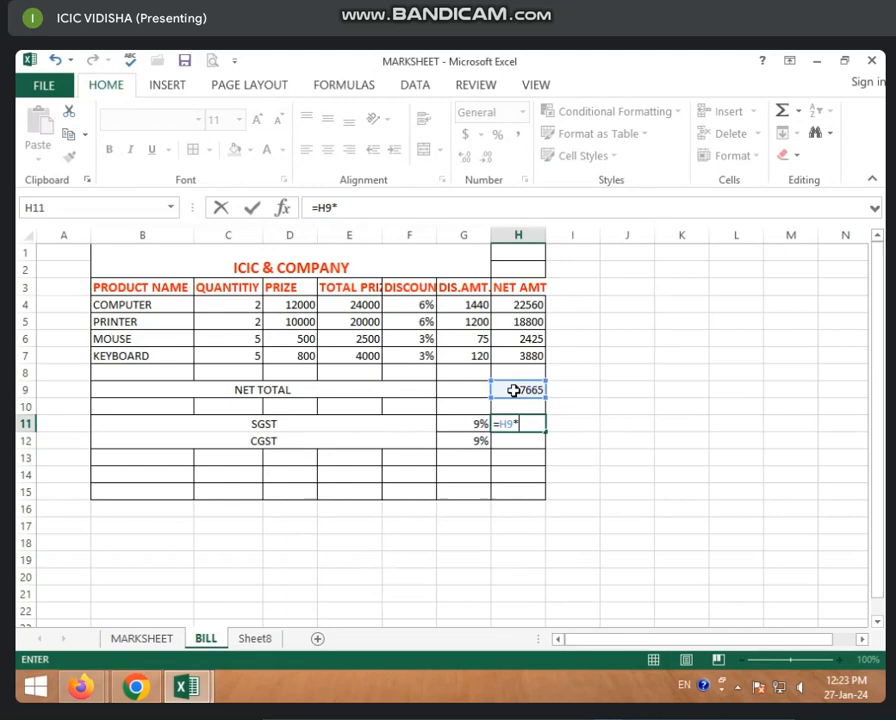
pyautogui.click(454, 425)
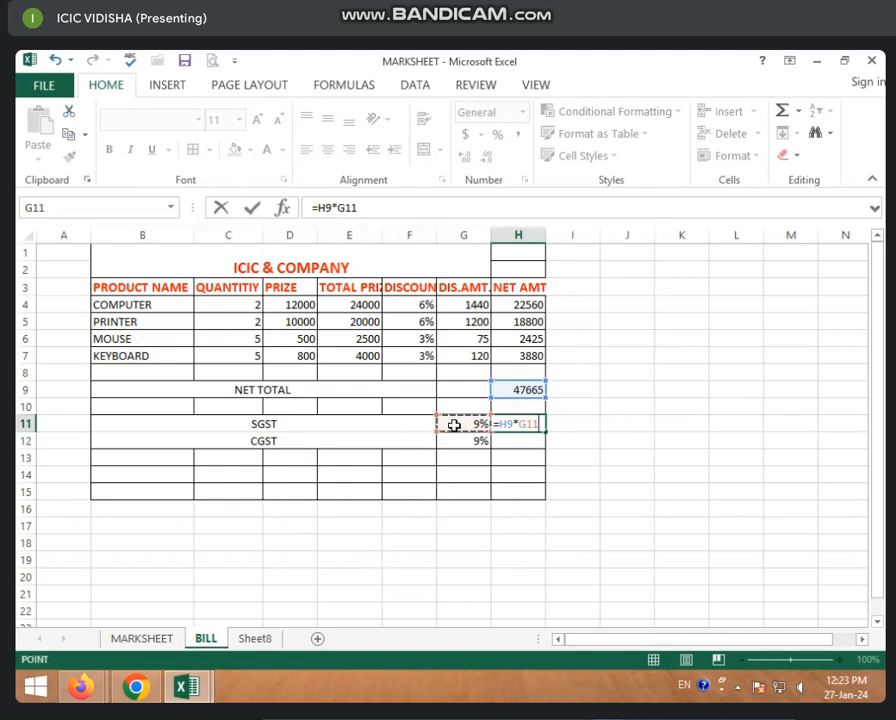
pyautogui.press('Return')
pyautogui.click(520, 425)
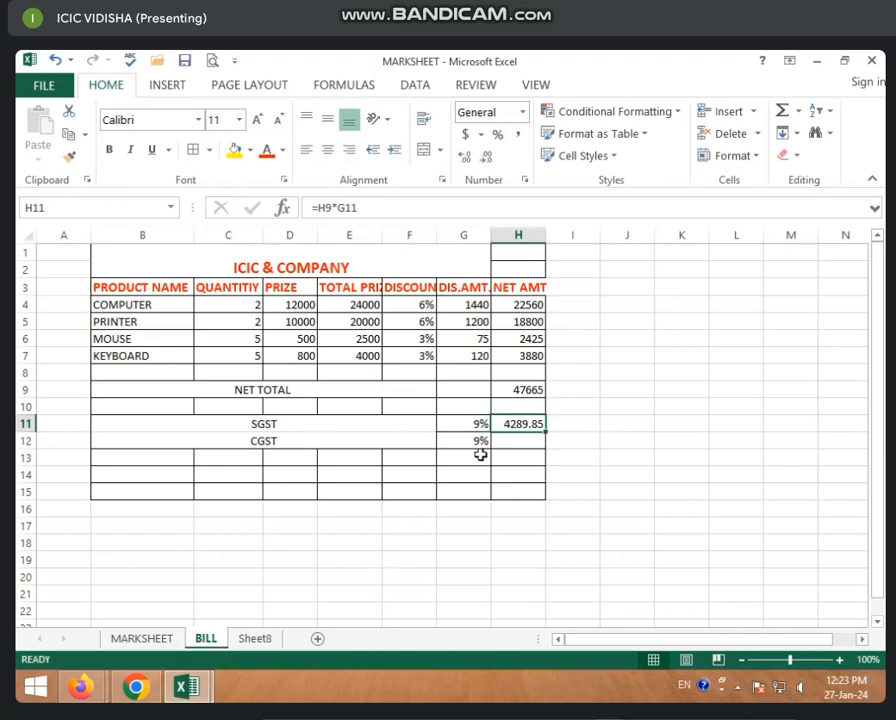
# Step: Calculate the CGST amount in H12 with the formula =H9*G12
pyautogui.click(510, 441)
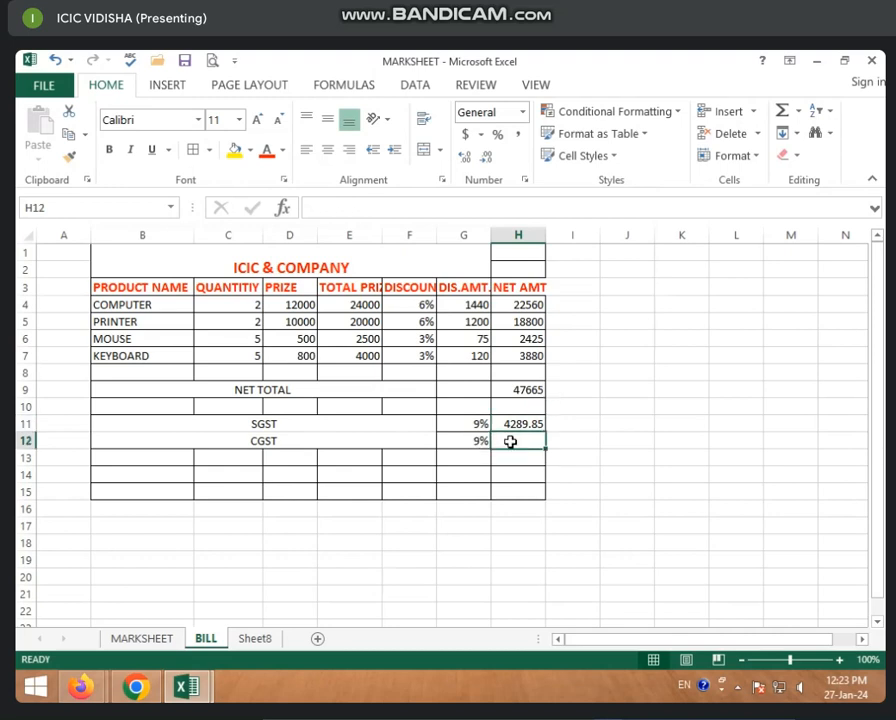
pyautogui.click(536, 389)
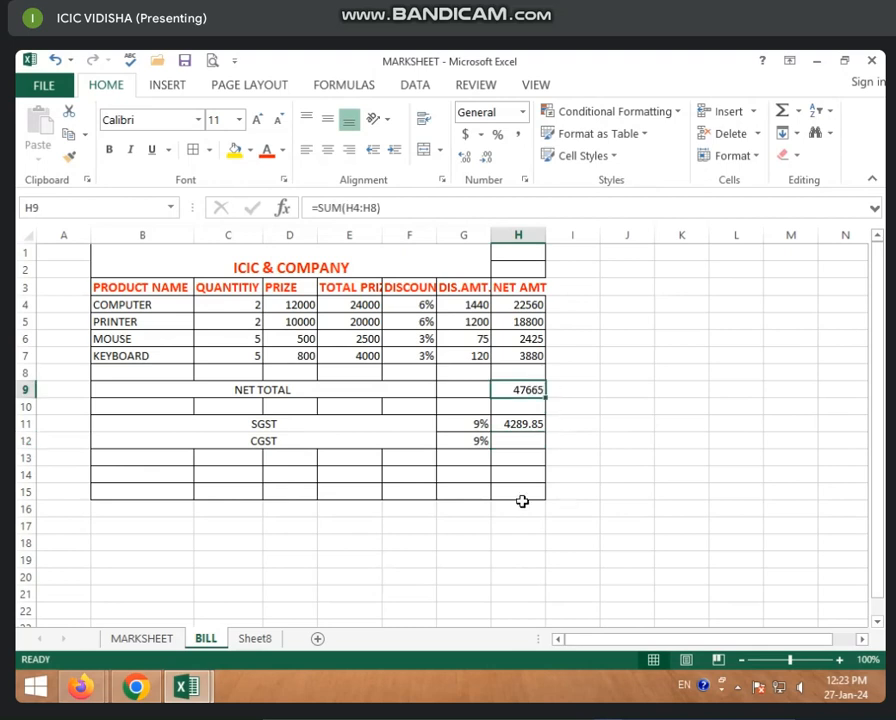
pyautogui.click(532, 442)
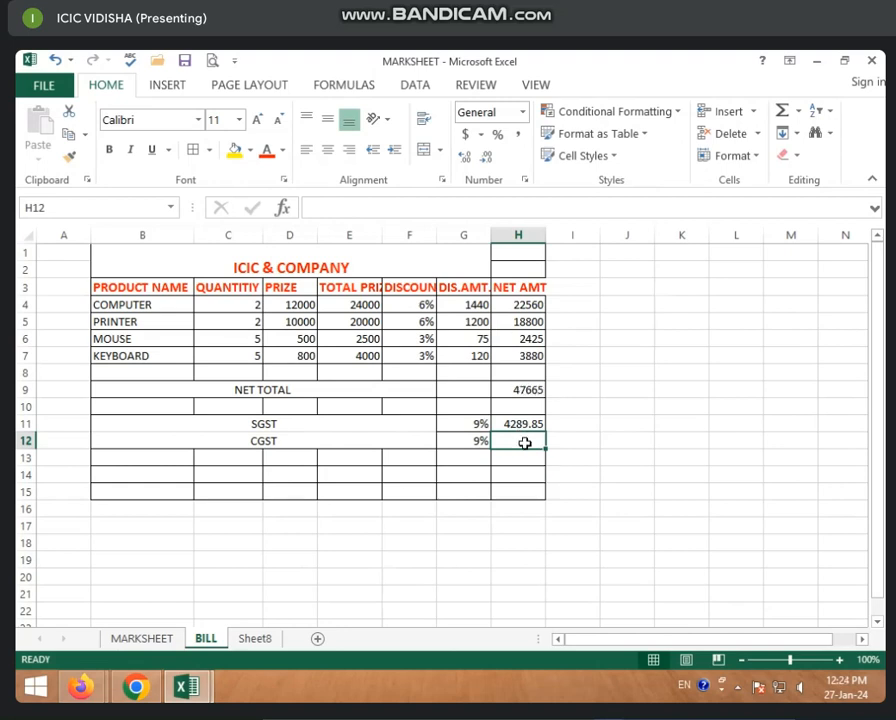
pyautogui.write('=')
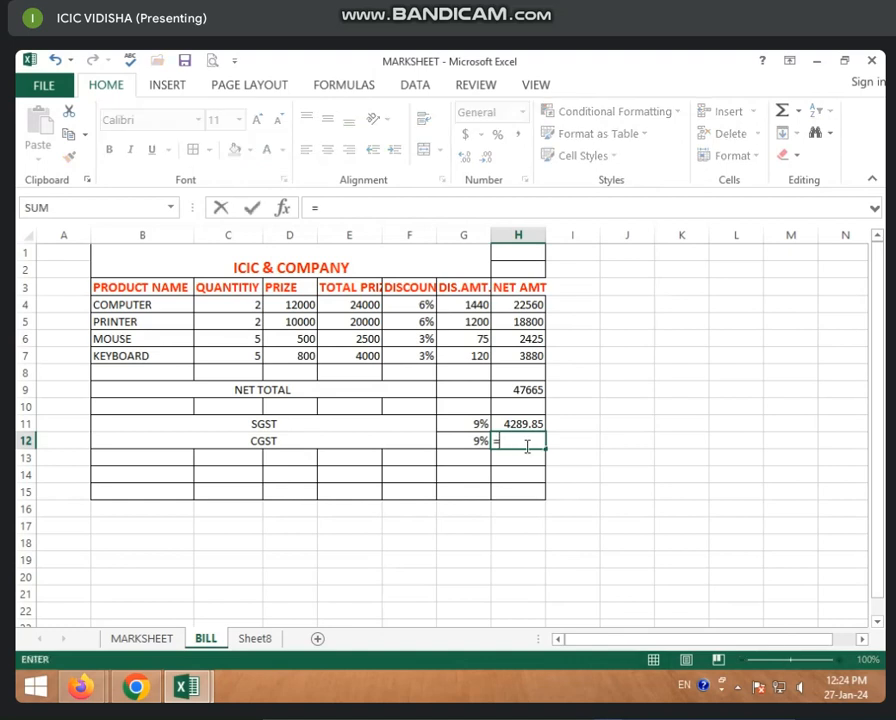
pyautogui.click(516, 391)
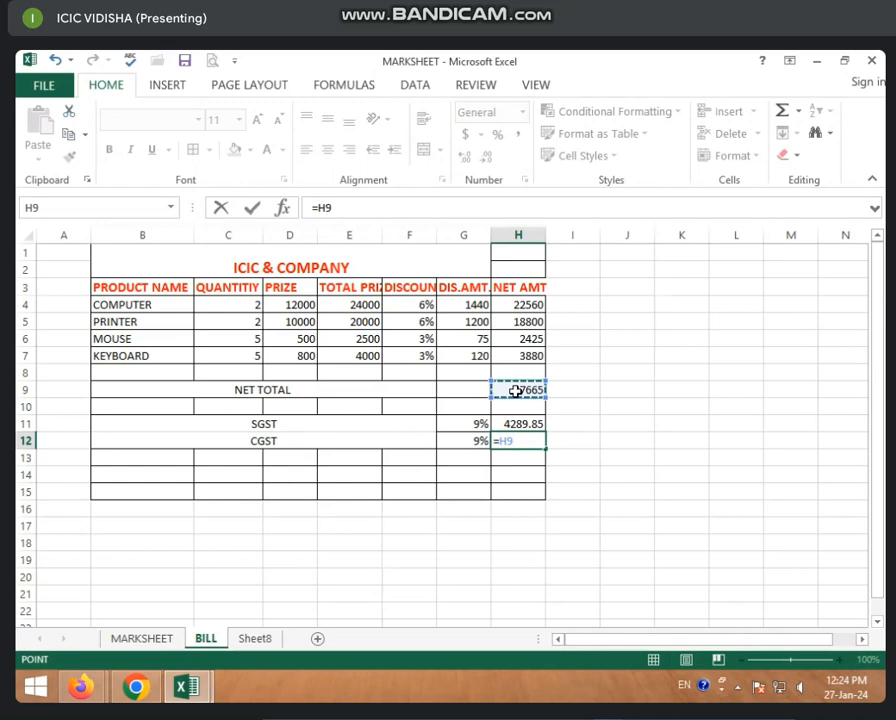
pyautogui.write('*')
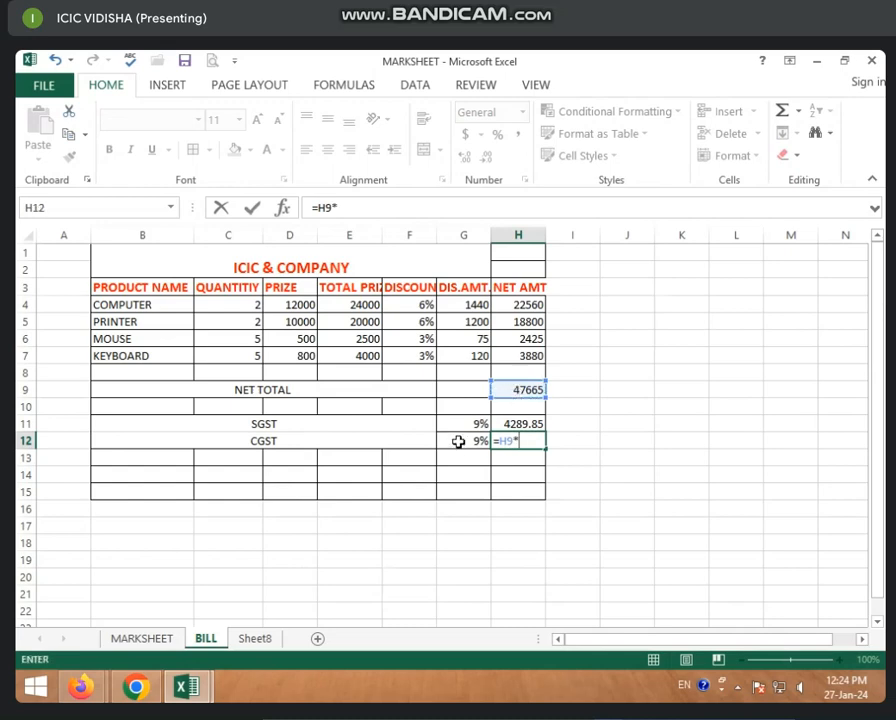
pyautogui.click(458, 441)
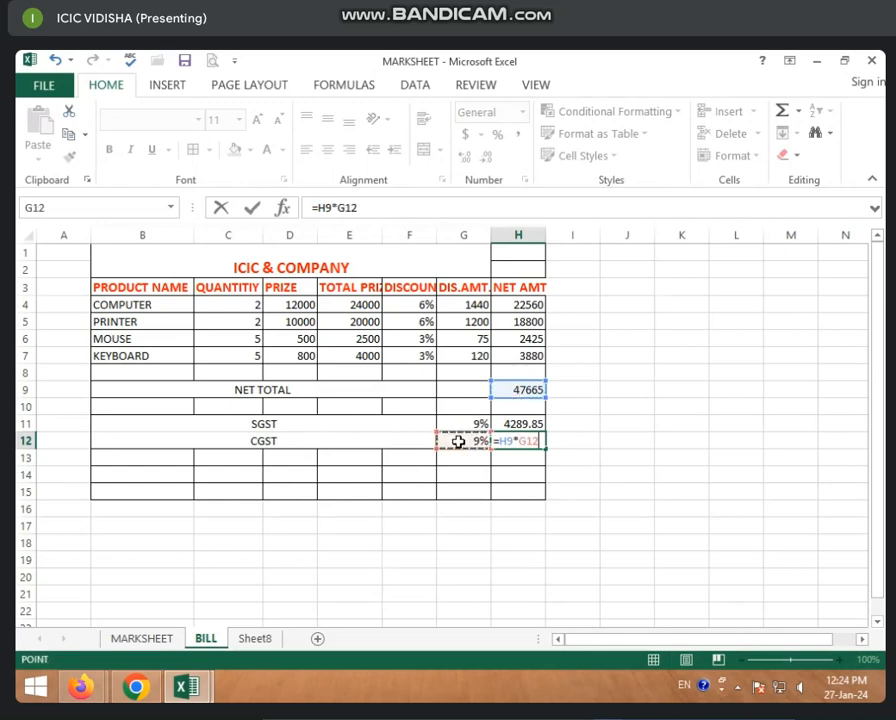
pyautogui.press('Return')
pyautogui.click(494, 479)
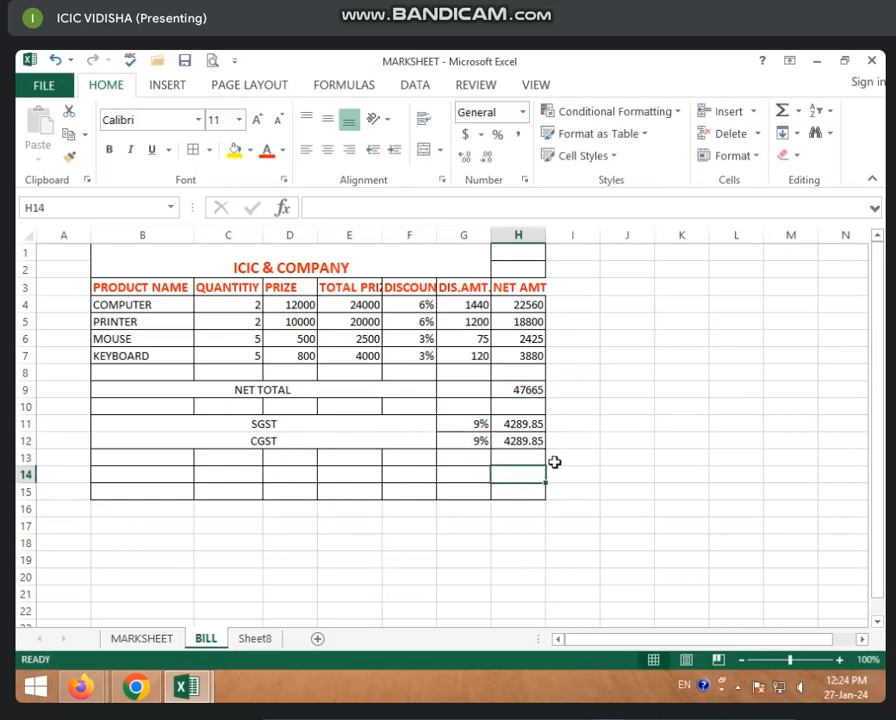
pyautogui.click(524, 423)
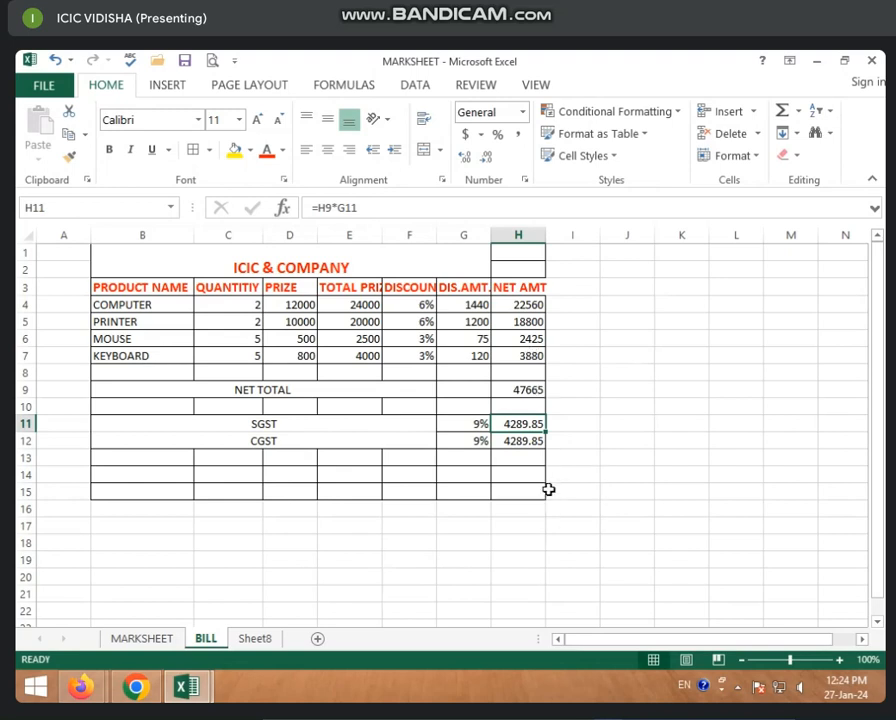
pyautogui.click(476, 424)
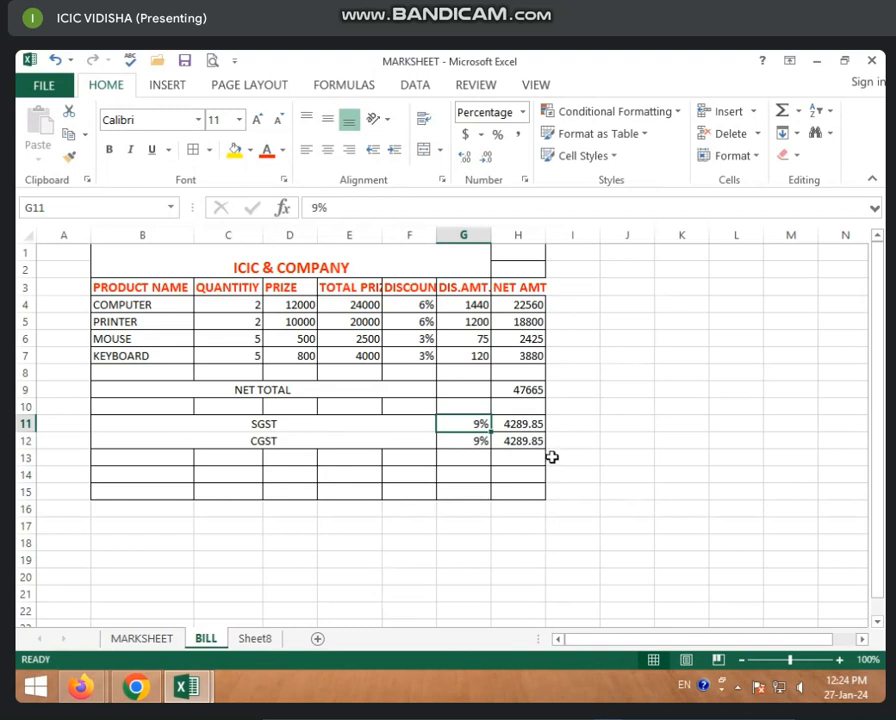
pyautogui.click(576, 512)
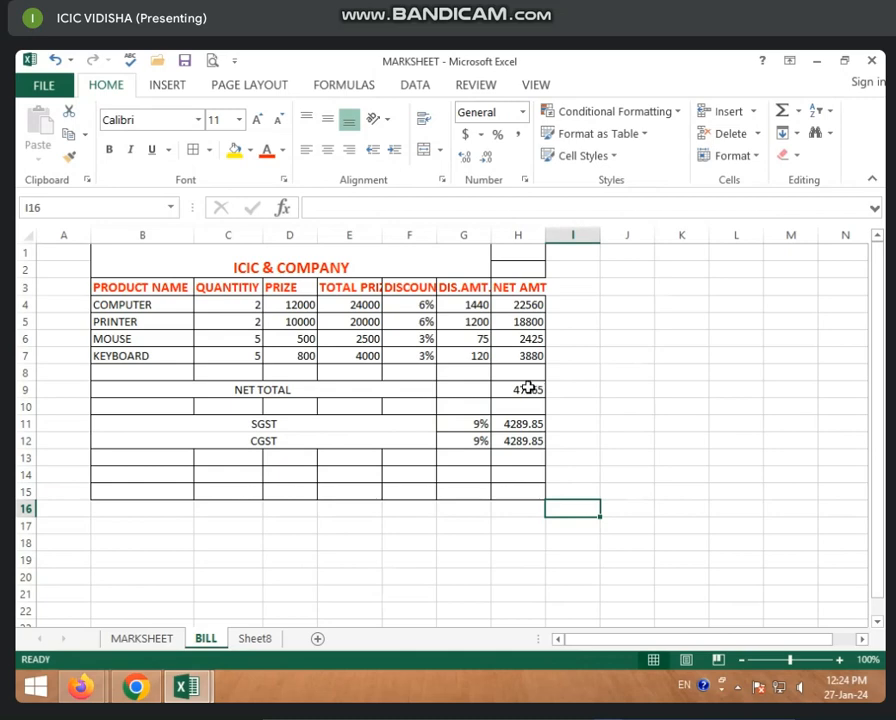
# Step: Merge and center cells B14:F14 and enter the label GRAND TOTAL
pyautogui.click(523, 388)
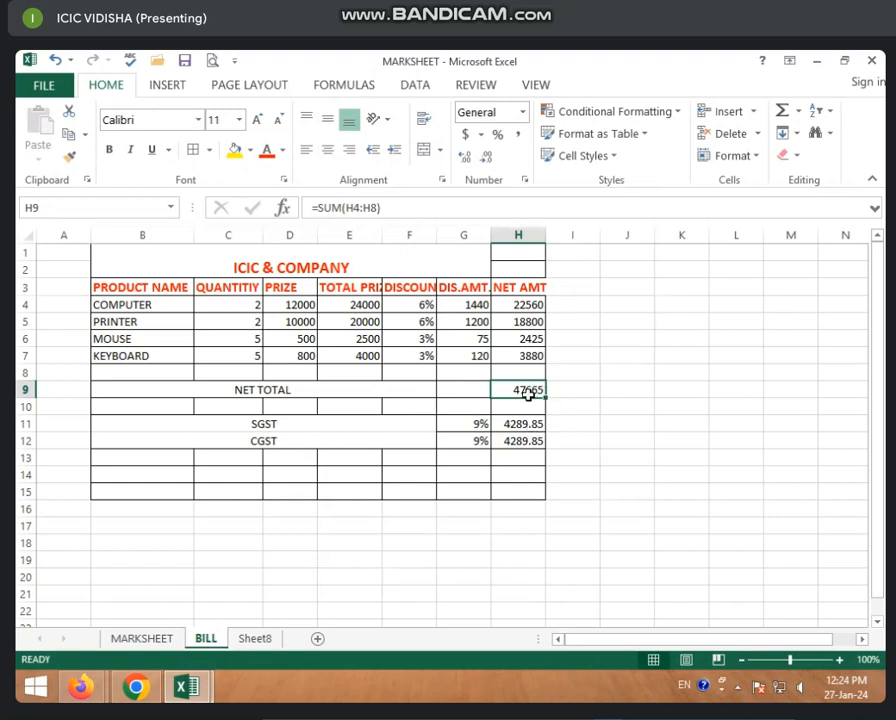
pyautogui.click(394, 494)
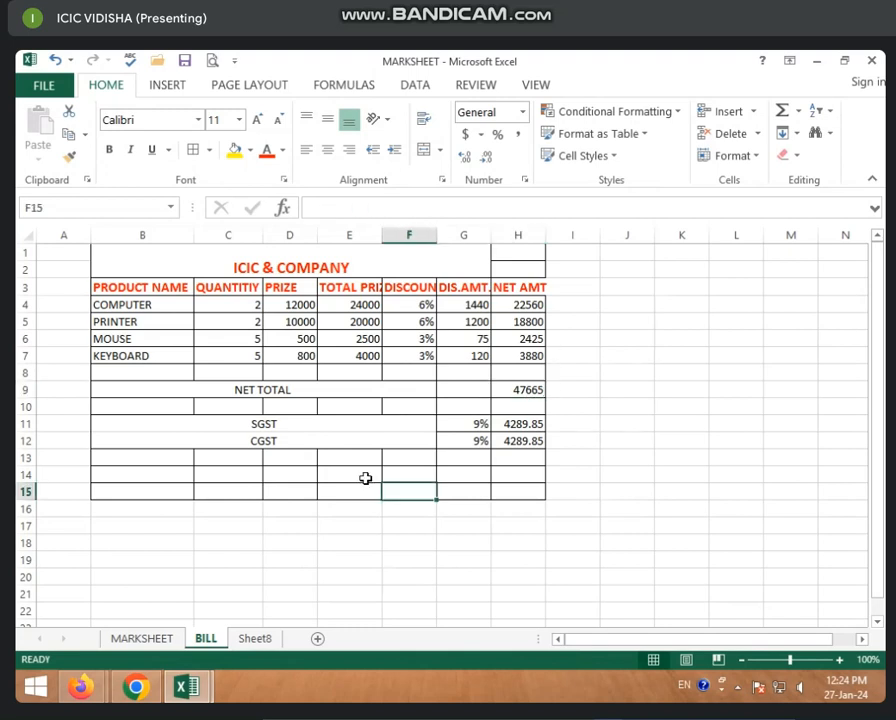
pyautogui.moveTo(165, 480); pyautogui.dragTo(433, 475)
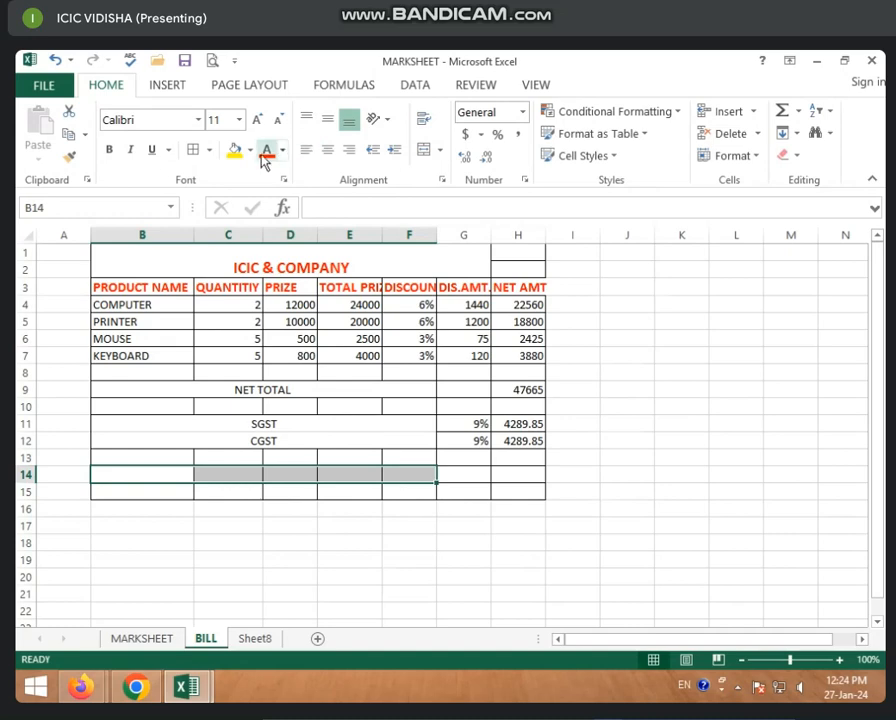
pyautogui.click(421, 153)
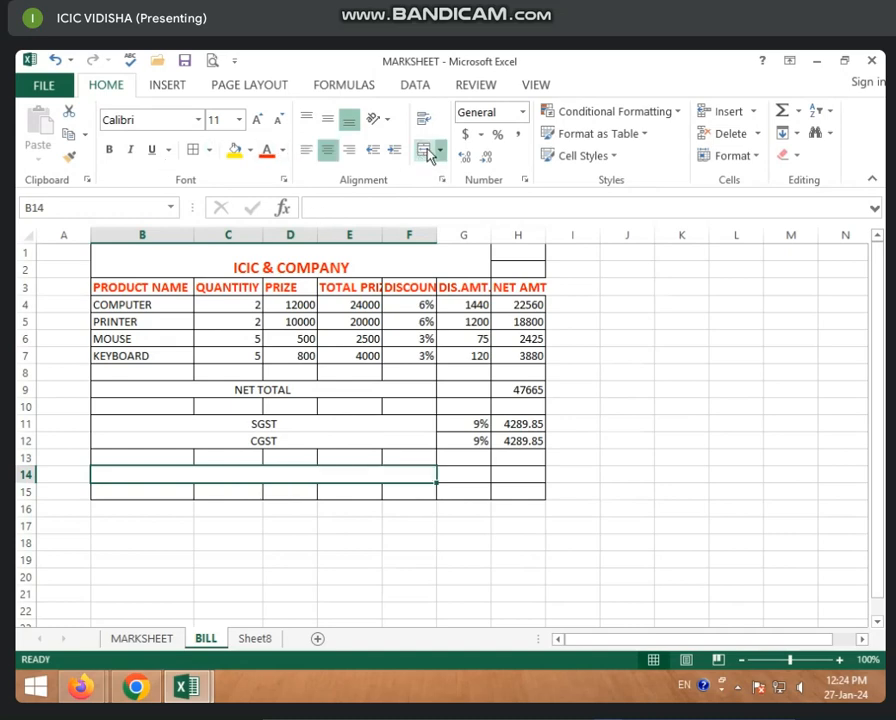
pyautogui.click(312, 484)
pyautogui.click(306, 472)
pyautogui.write('GRAND')
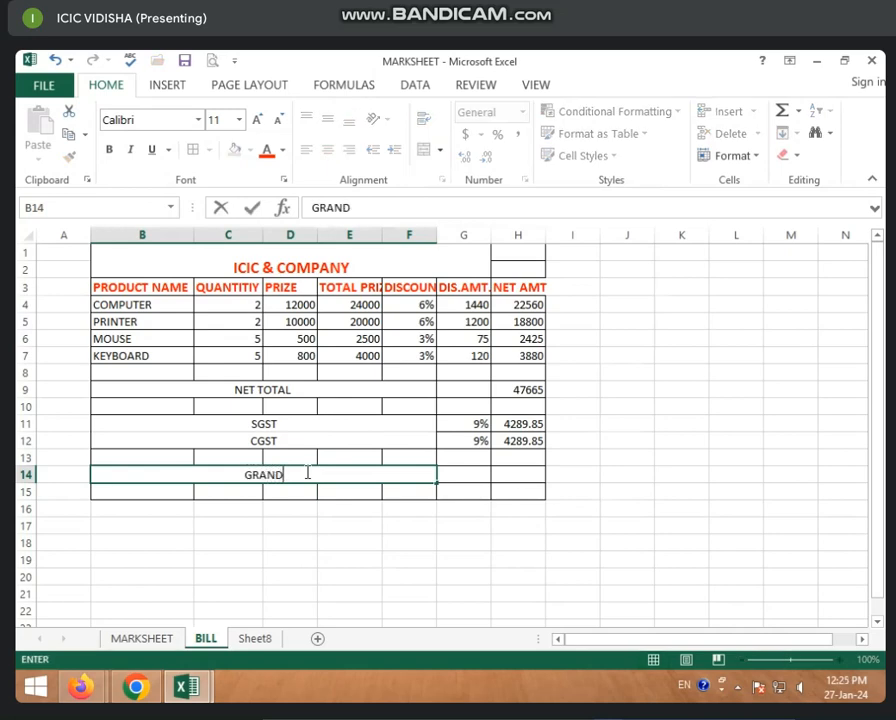
pyautogui.write(' TOTA')
pyautogui.press('BackSpace')
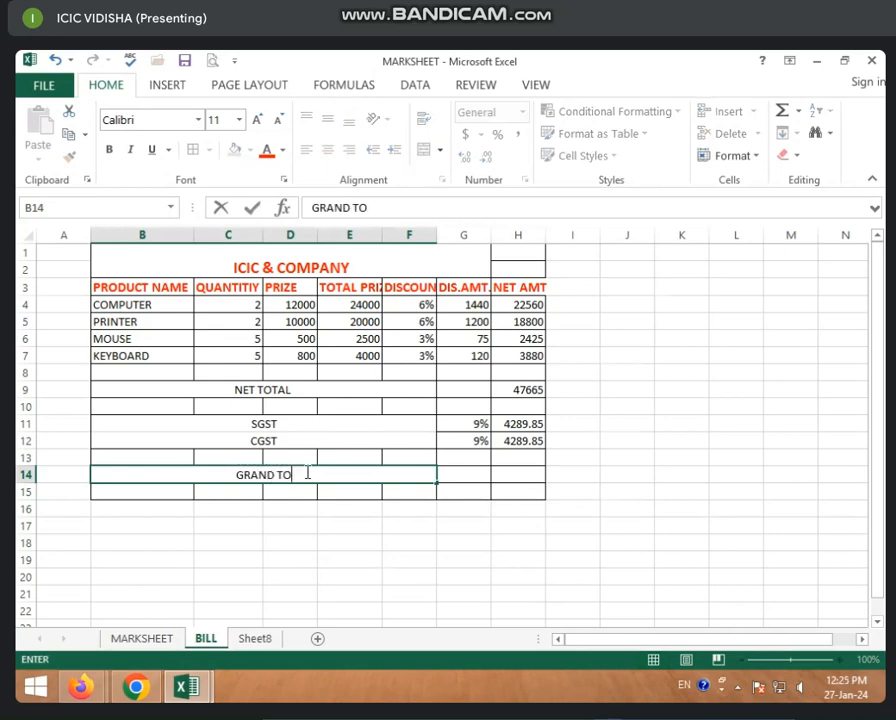
pyautogui.write('TA')
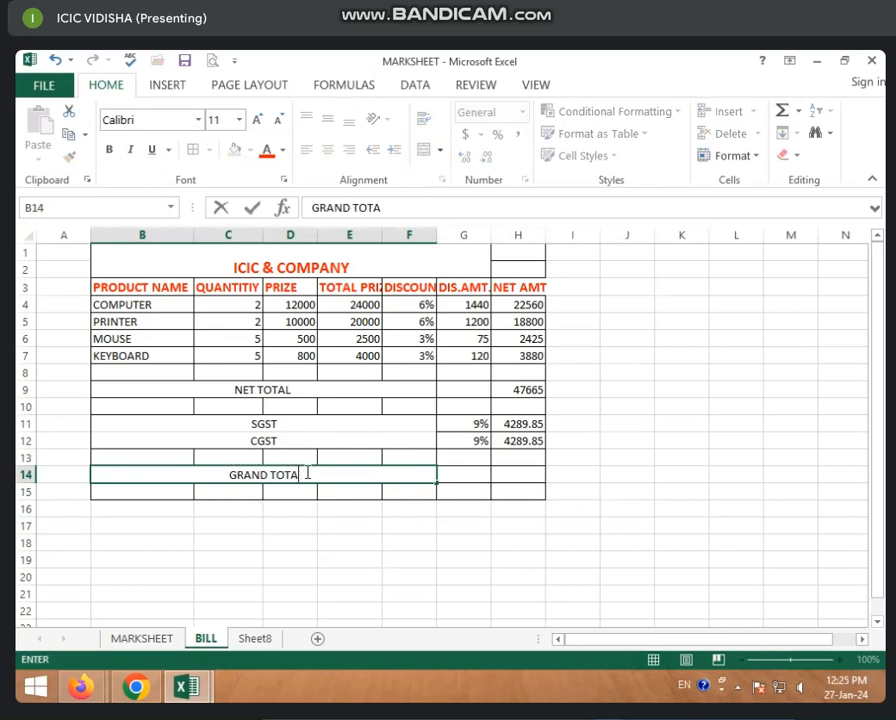
pyautogui.write('L')
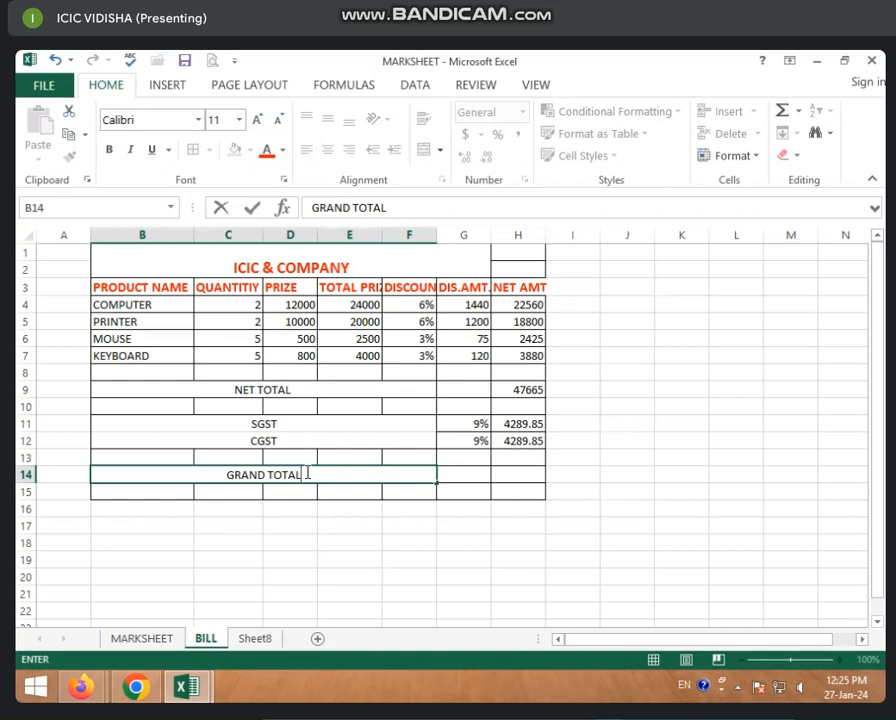
# Step: Calculate the grand total in H14 with the formula =SUM(H9:H13)
pyautogui.click(500, 485)
pyautogui.click(512, 474)
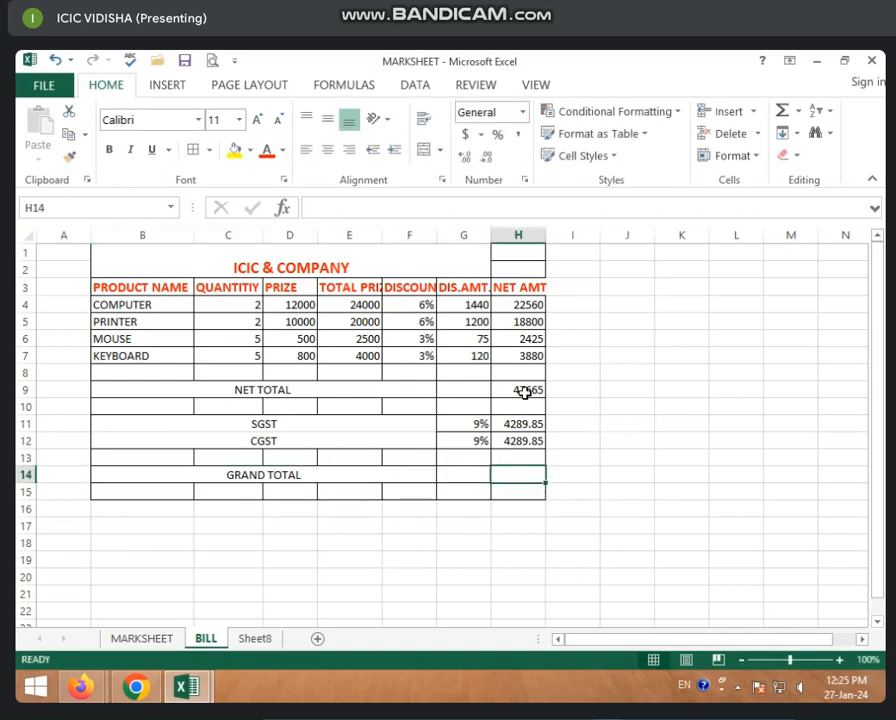
pyautogui.moveTo(524, 393); pyautogui.dragTo(533, 477)
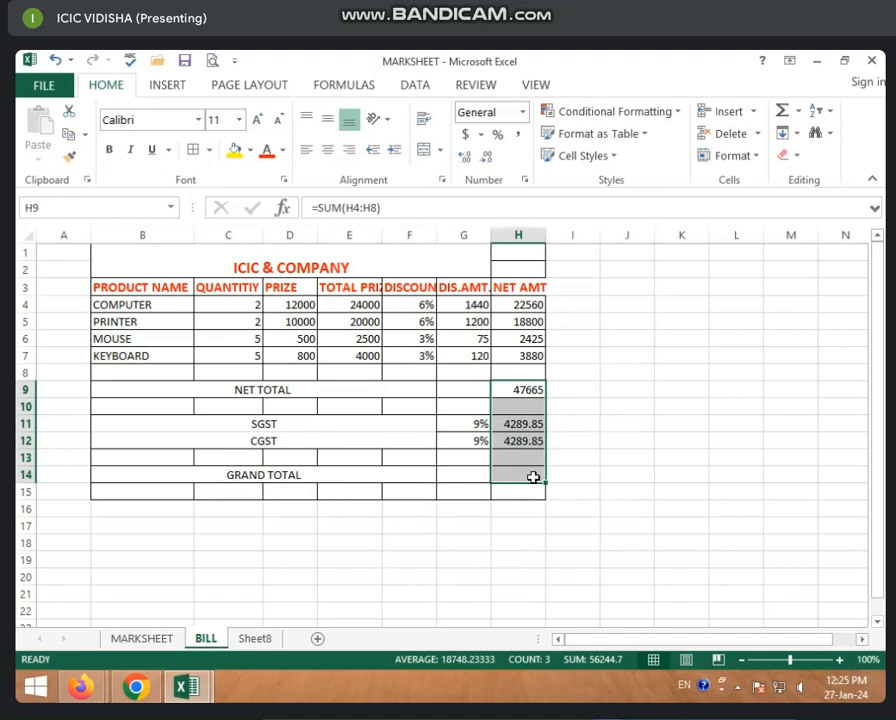
pyautogui.click(783, 112)
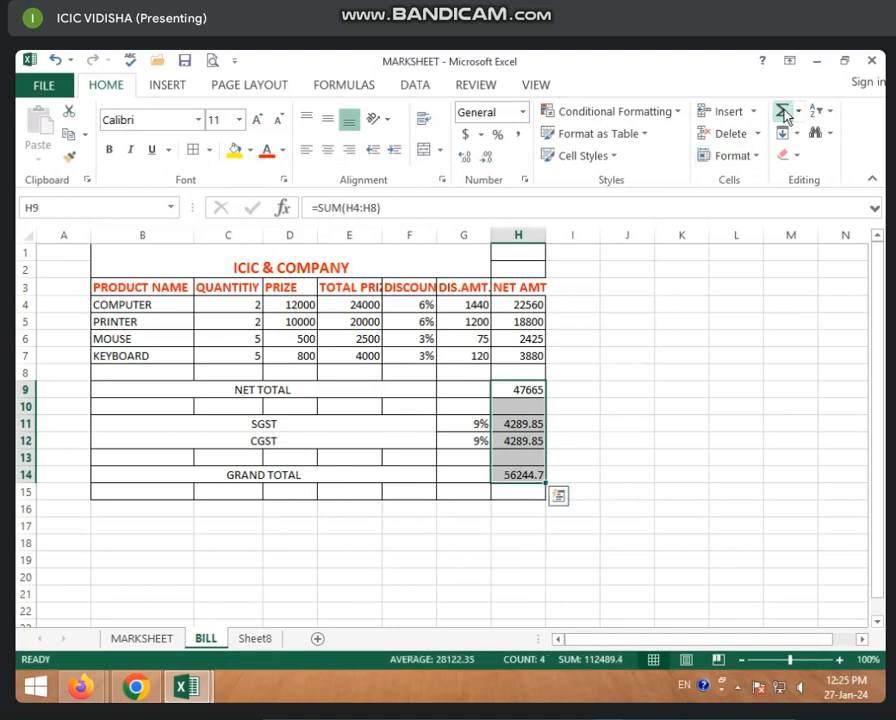
pyautogui.click(724, 428)
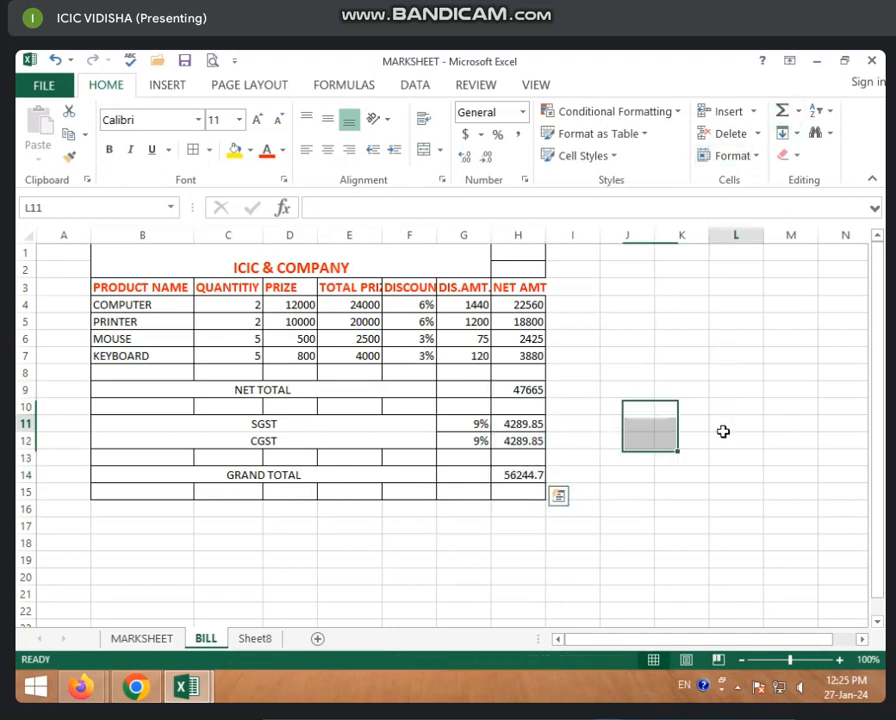
pyautogui.click(524, 474)
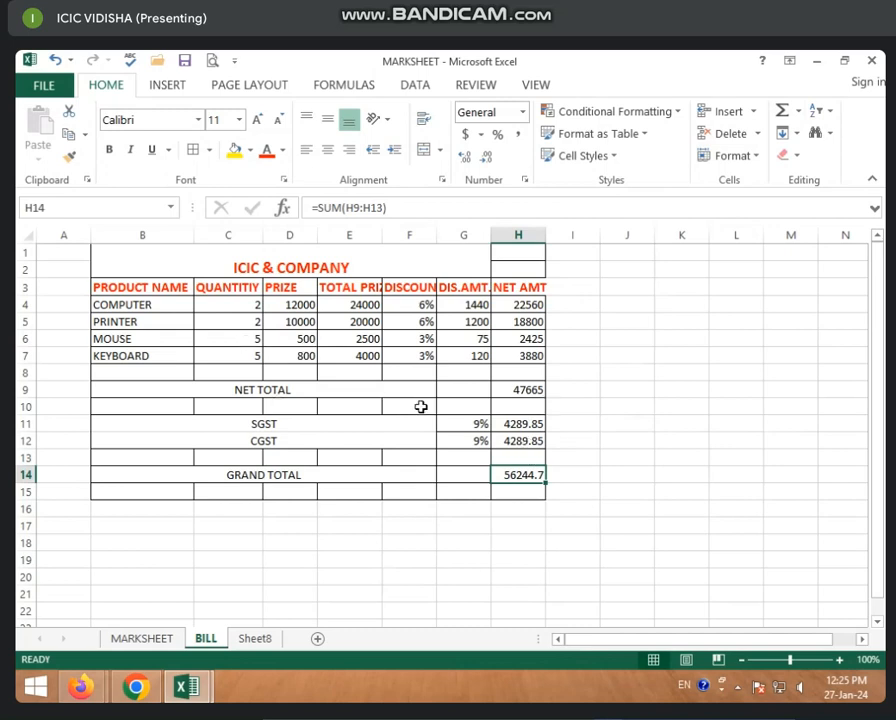
# Step: Set the CGST rate in G12 to 8% and check the SGST amount formula in H11
pyautogui.click(477, 425)
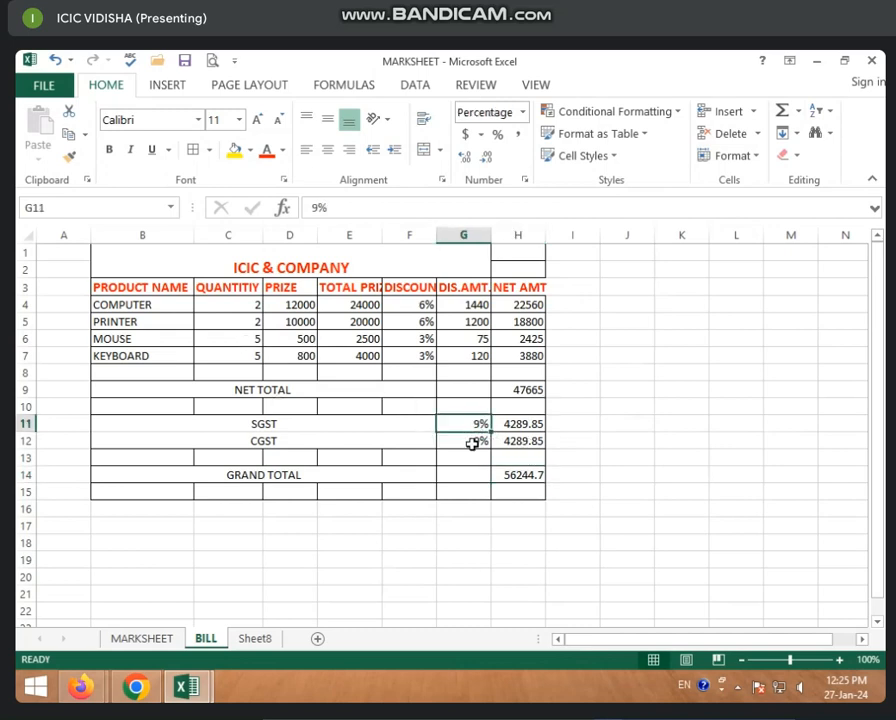
pyautogui.click(472, 441)
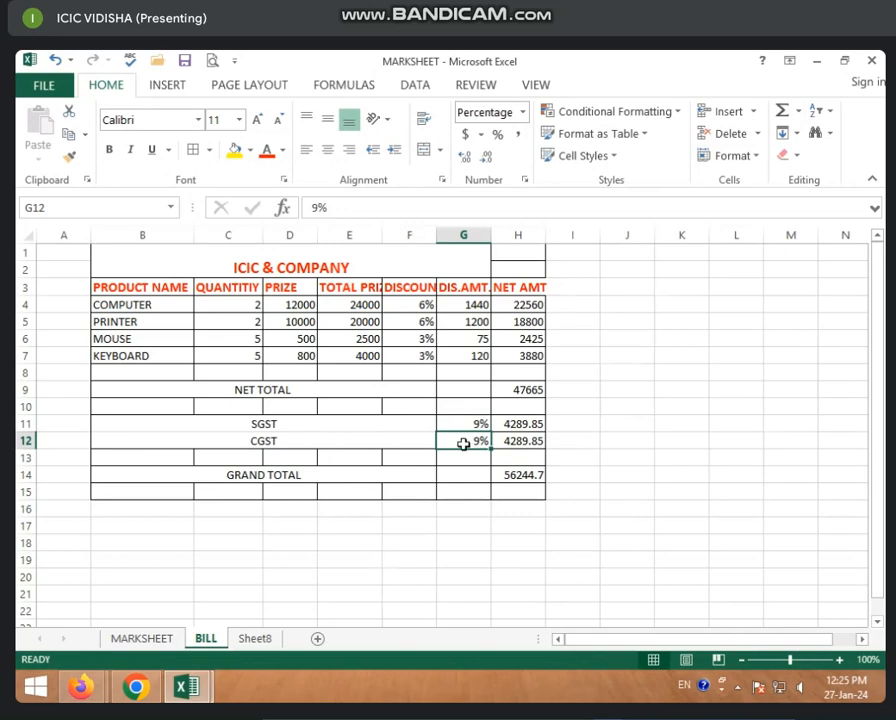
pyautogui.write('8')
pyautogui.click(464, 470)
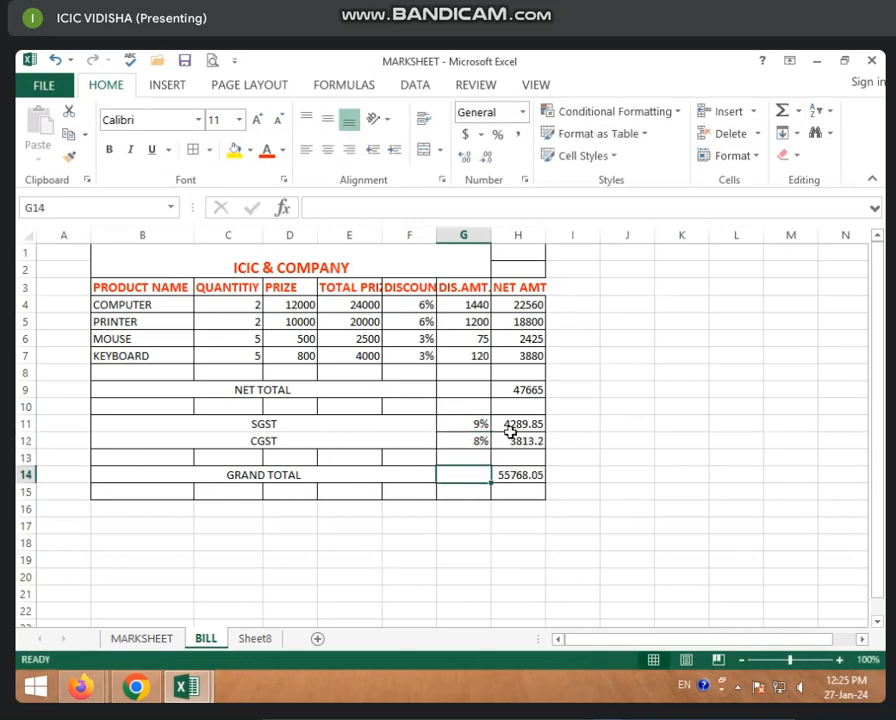
pyautogui.click(508, 423)
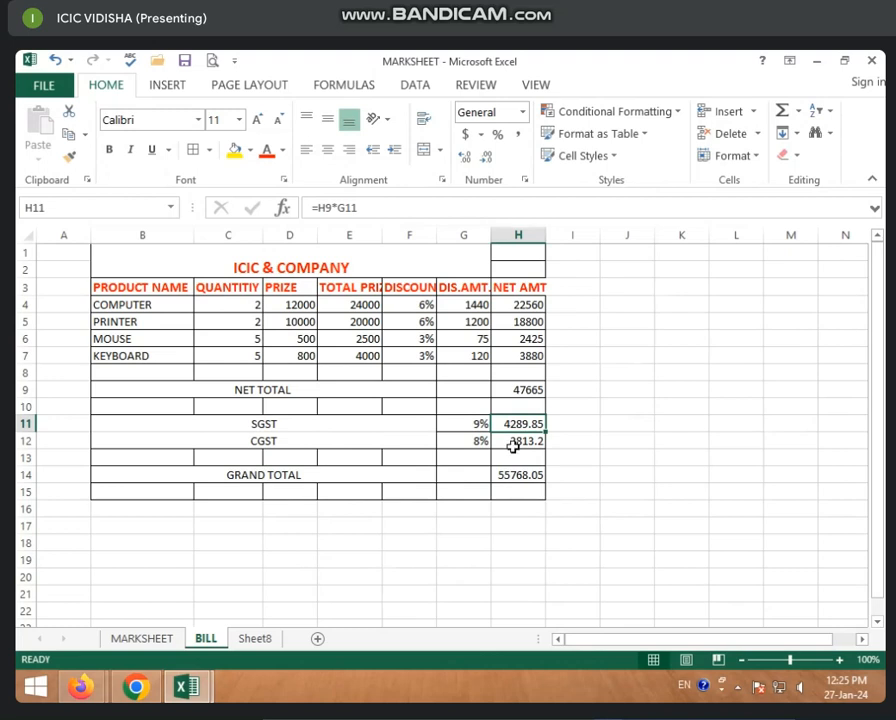
# Step: Set the CGST rate in G12 back to 9%
pyautogui.click(470, 444)
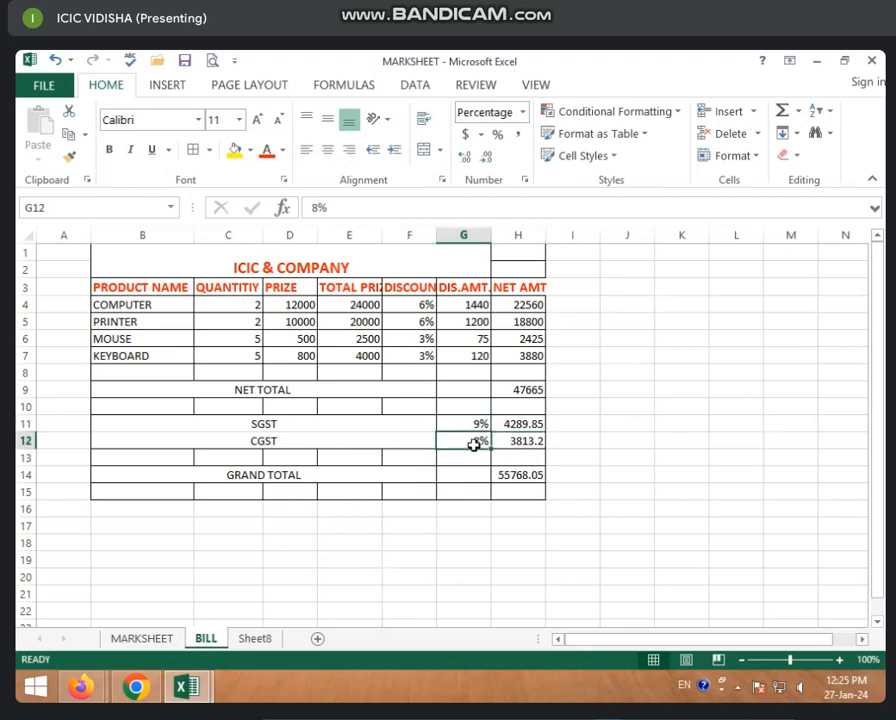
pyautogui.write('9')
pyautogui.click(462, 470)
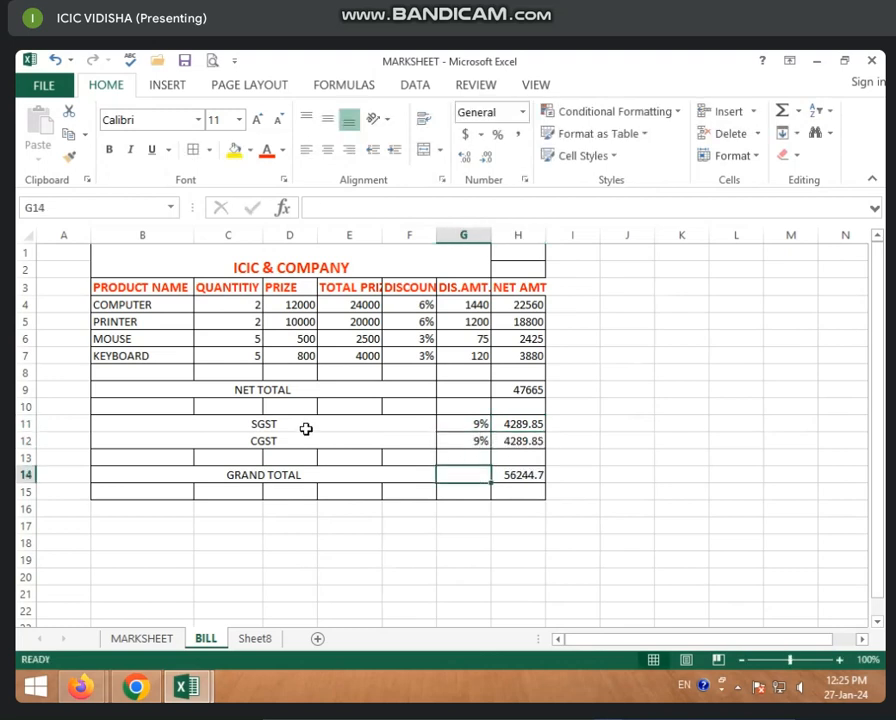
# Step: Review the SGST and CGST rows in B11:H12, including their rates and amounts
pyautogui.click(428, 426)
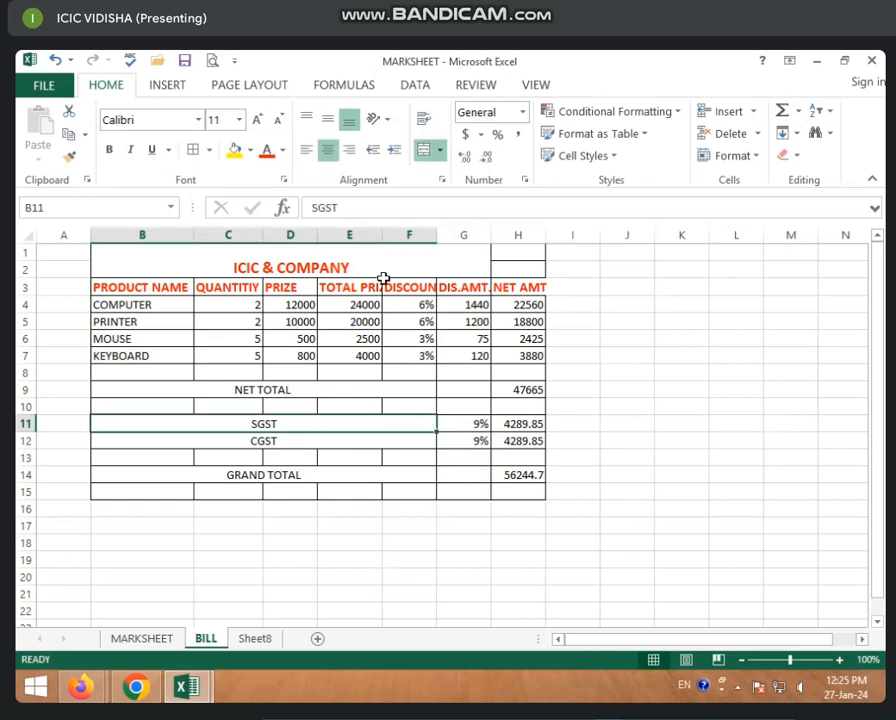
pyautogui.click(226, 341)
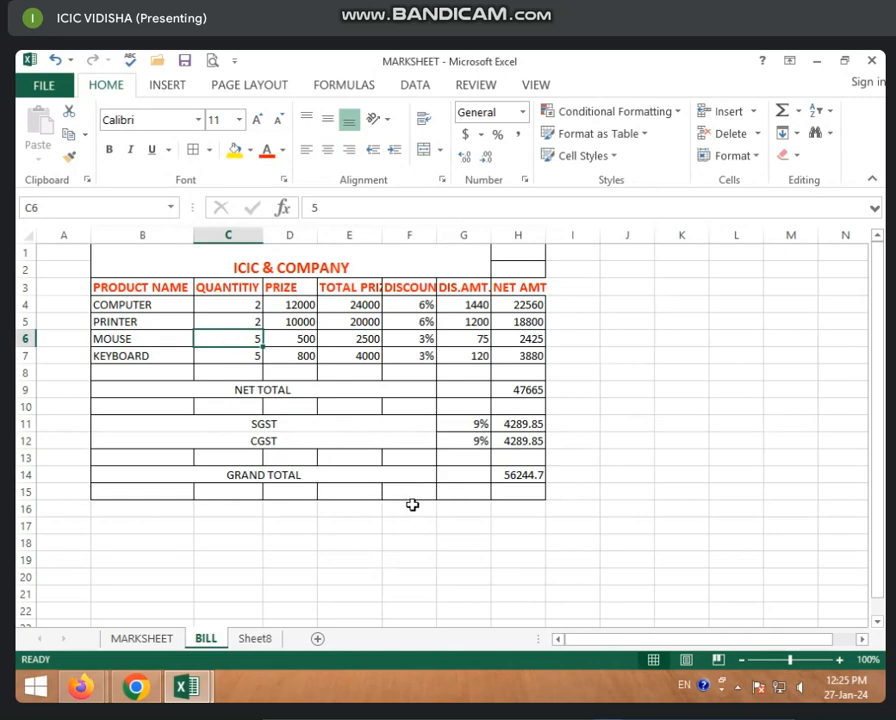
pyautogui.click(292, 427)
pyautogui.click(294, 438)
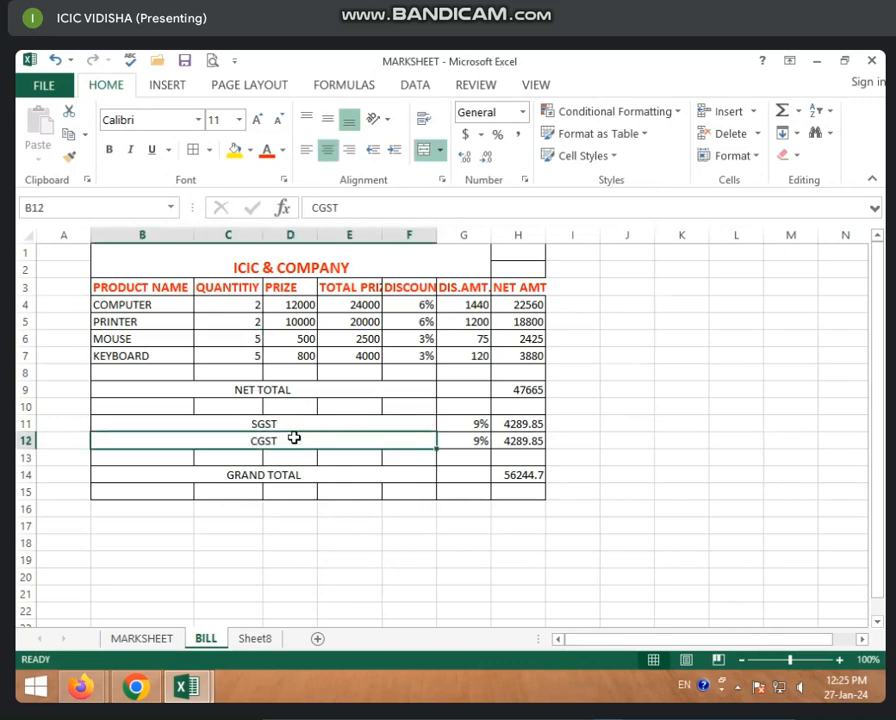
pyautogui.click(298, 427)
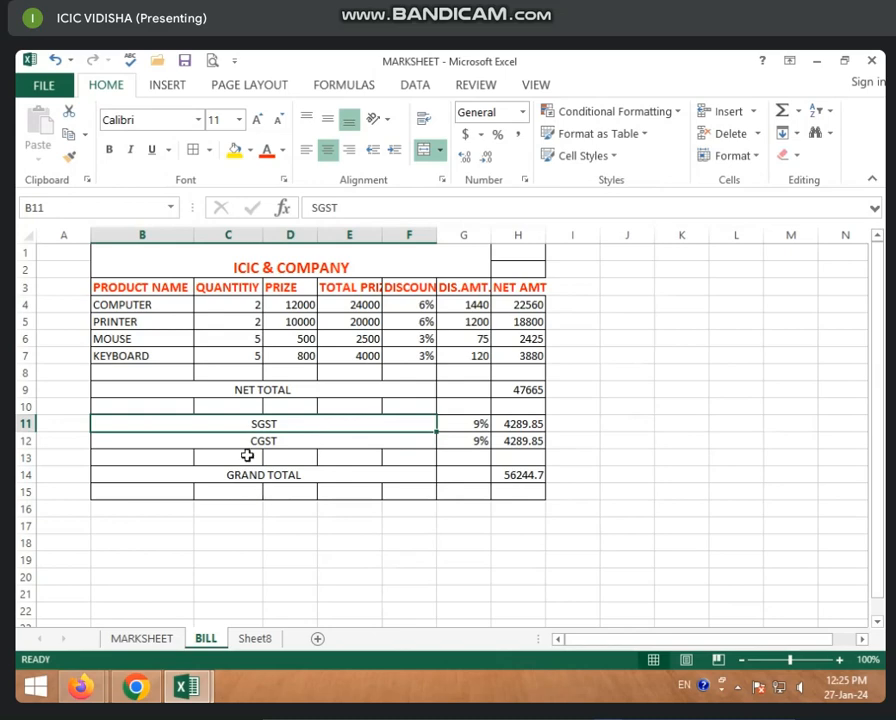
pyautogui.moveTo(116, 424); pyautogui.dragTo(546, 444)
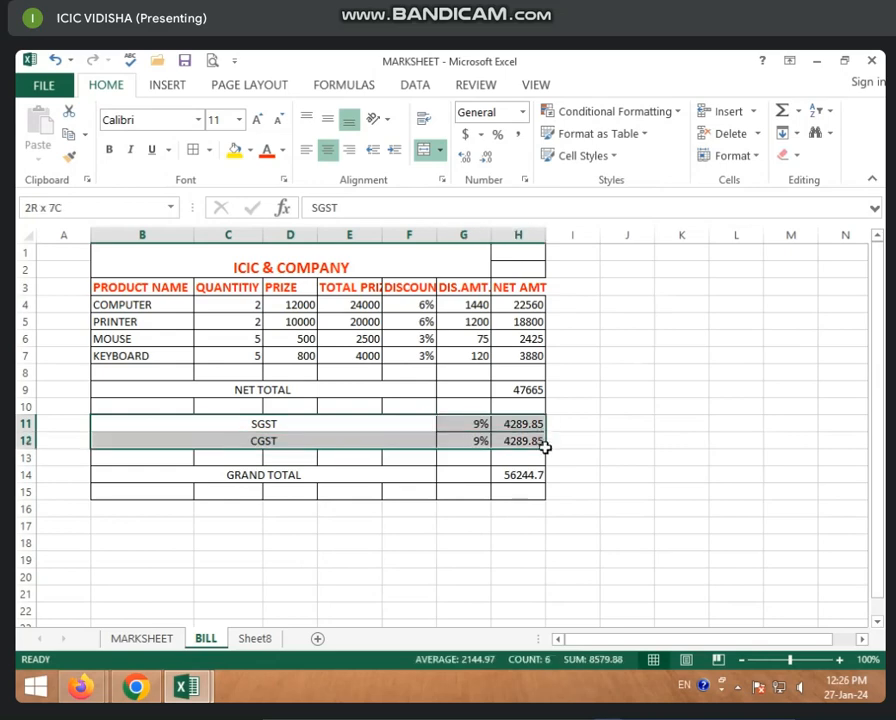
pyautogui.click(466, 444)
pyautogui.click(470, 425)
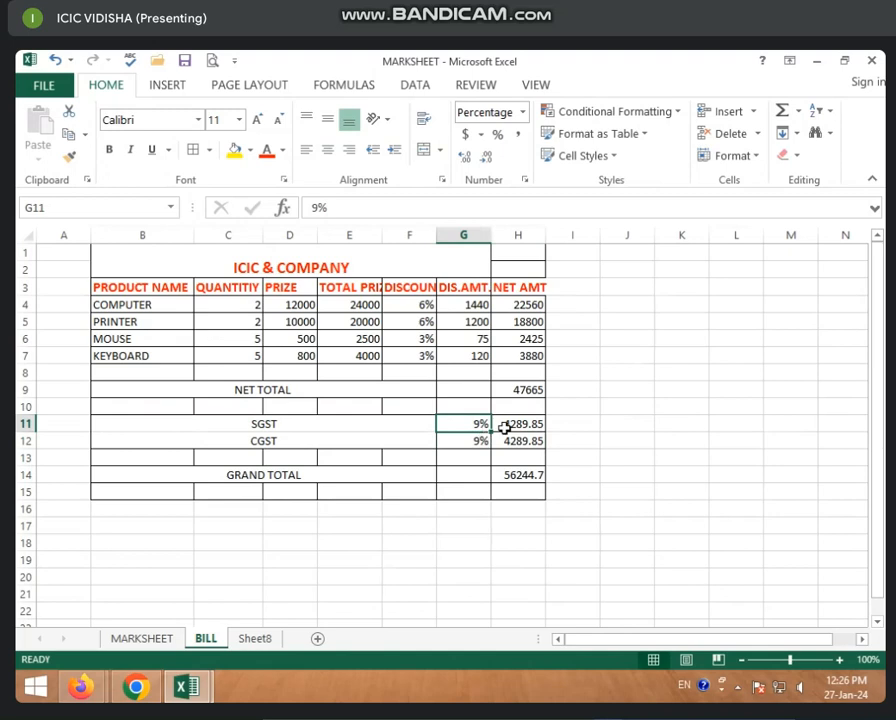
pyautogui.click(473, 471)
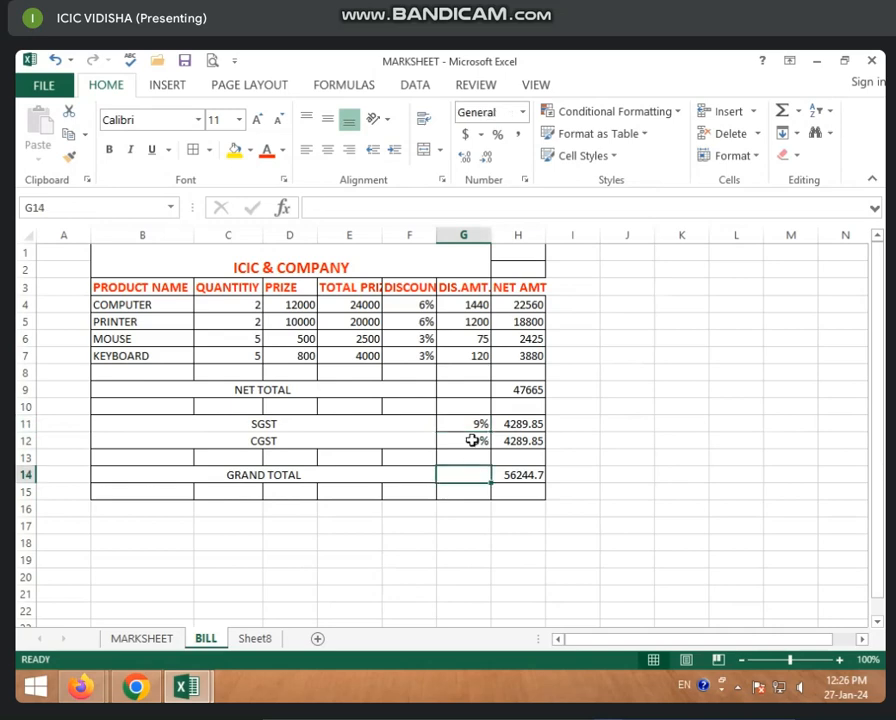
# Step: Clear the SGST and CGST rates in G11:G12 and check the net total formula in H9
pyautogui.moveTo(472, 421); pyautogui.dragTo(473, 443)
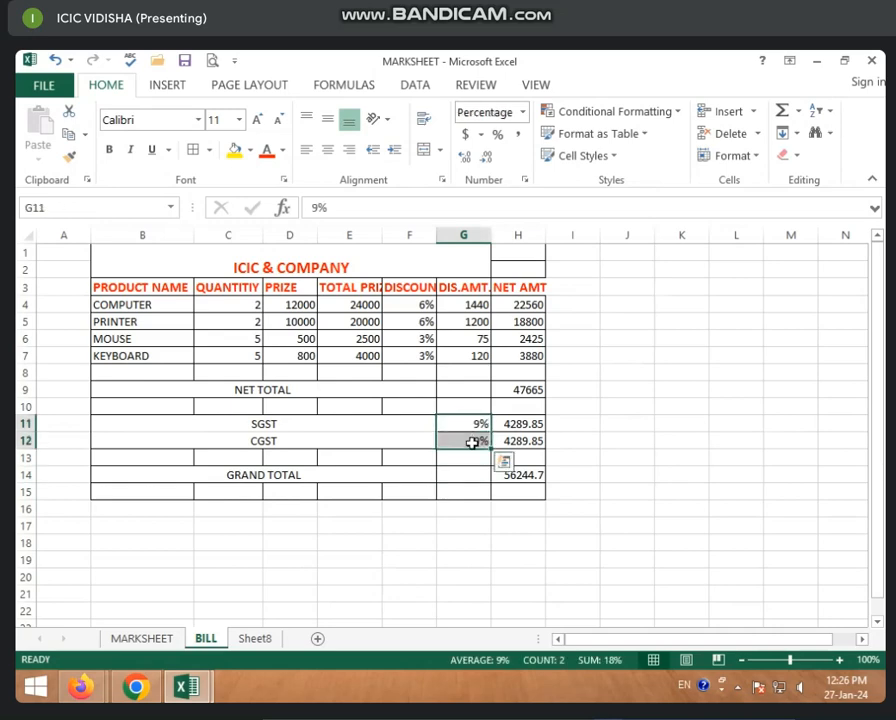
pyautogui.press('Delete')
pyautogui.click(486, 462)
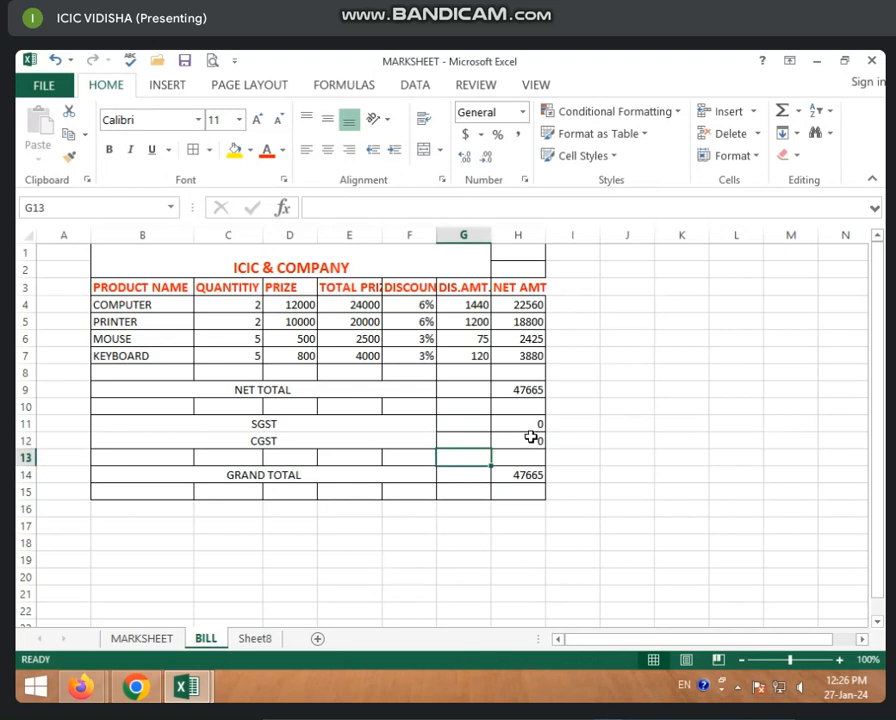
pyautogui.click(521, 390)
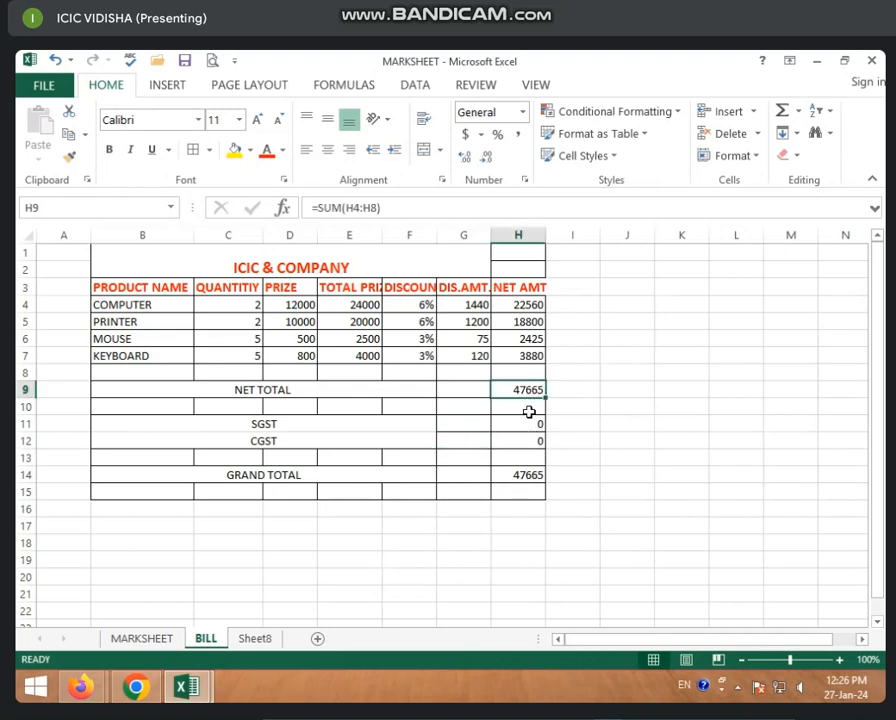
# Step: Enter a 5% rate for SGST in G11
pyautogui.click(463, 425)
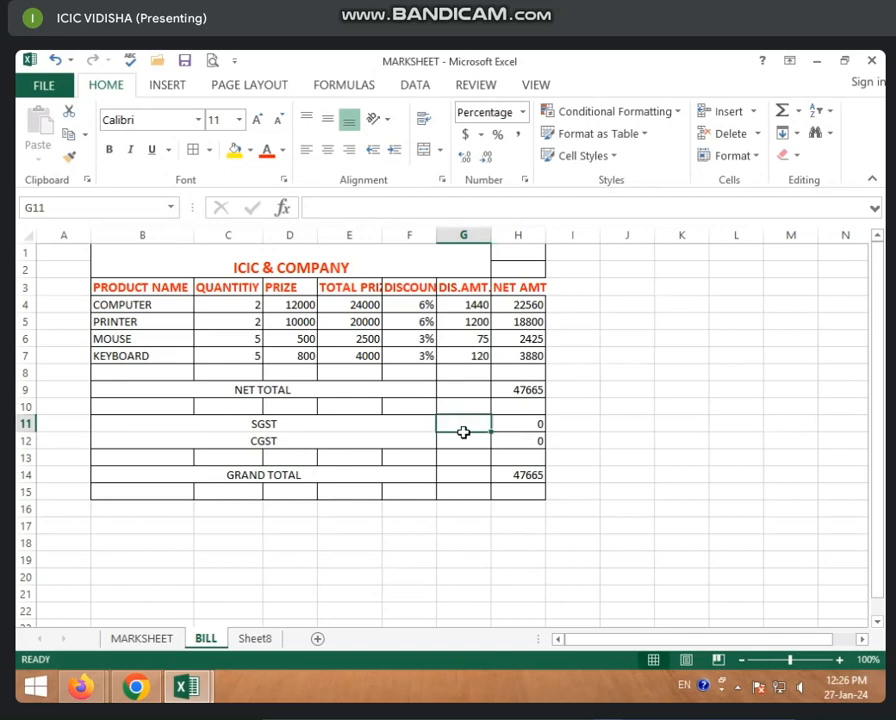
pyautogui.write('5')
pyautogui.press('Return')
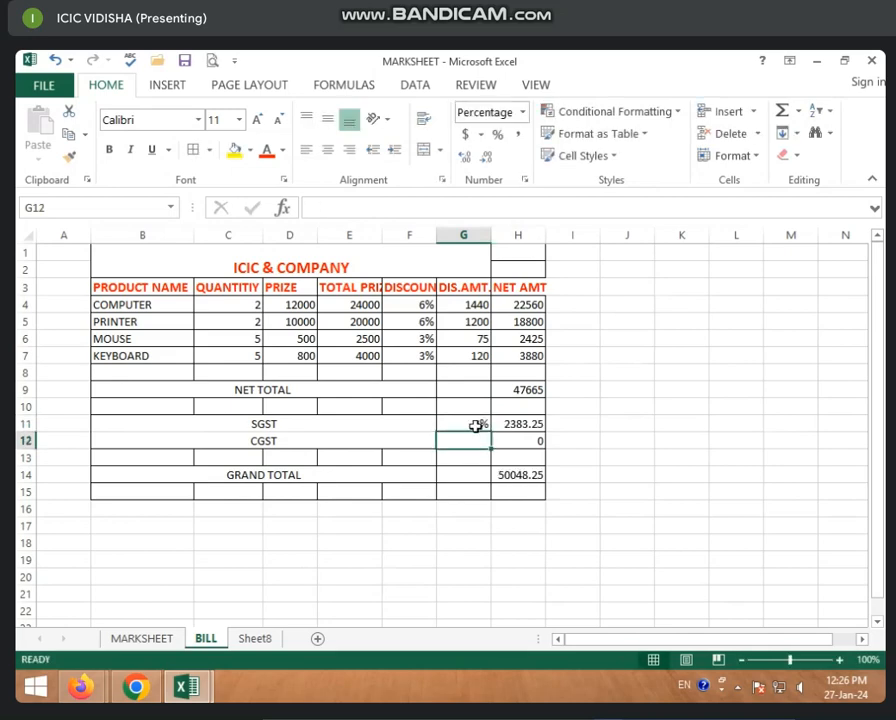